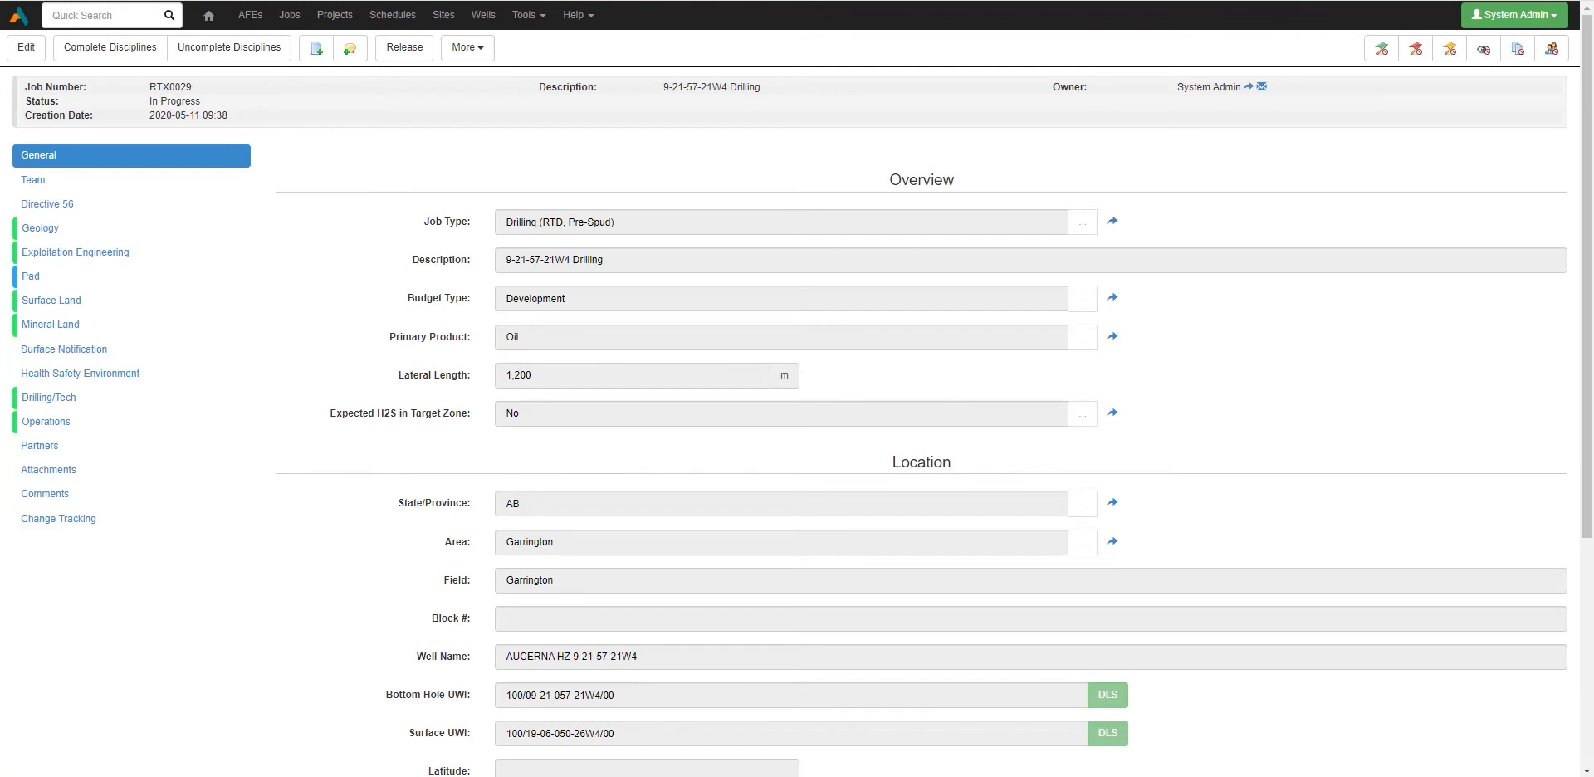
Step: Return to the Jobs list and review the RTD Status Report's Operations and Engineering Status columns
click(291, 16)
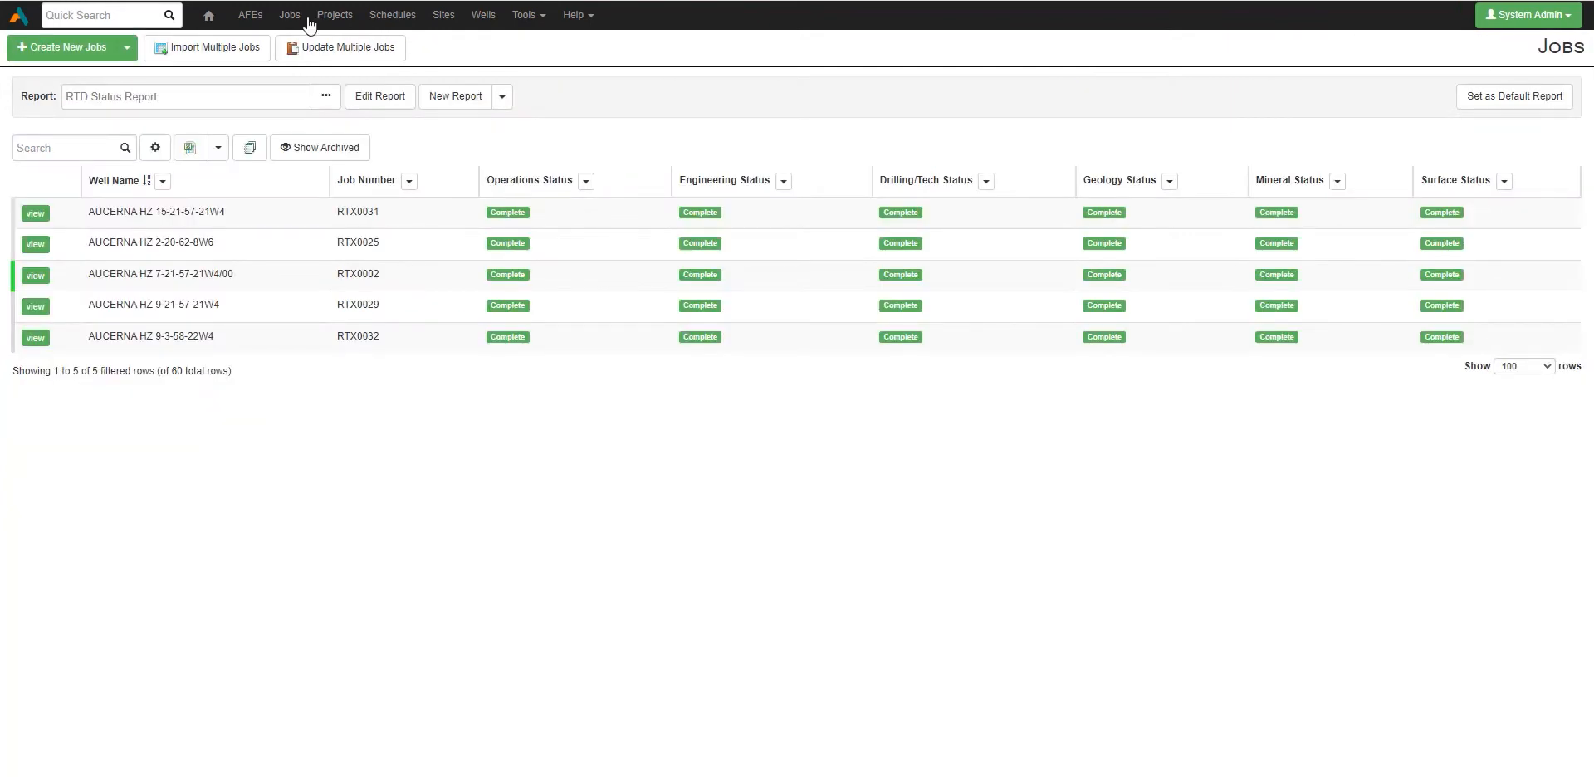
drag(489, 179, 544, 194)
click(547, 188)
double_click(702, 184)
click(744, 209)
drag(166, 97, 44, 98)
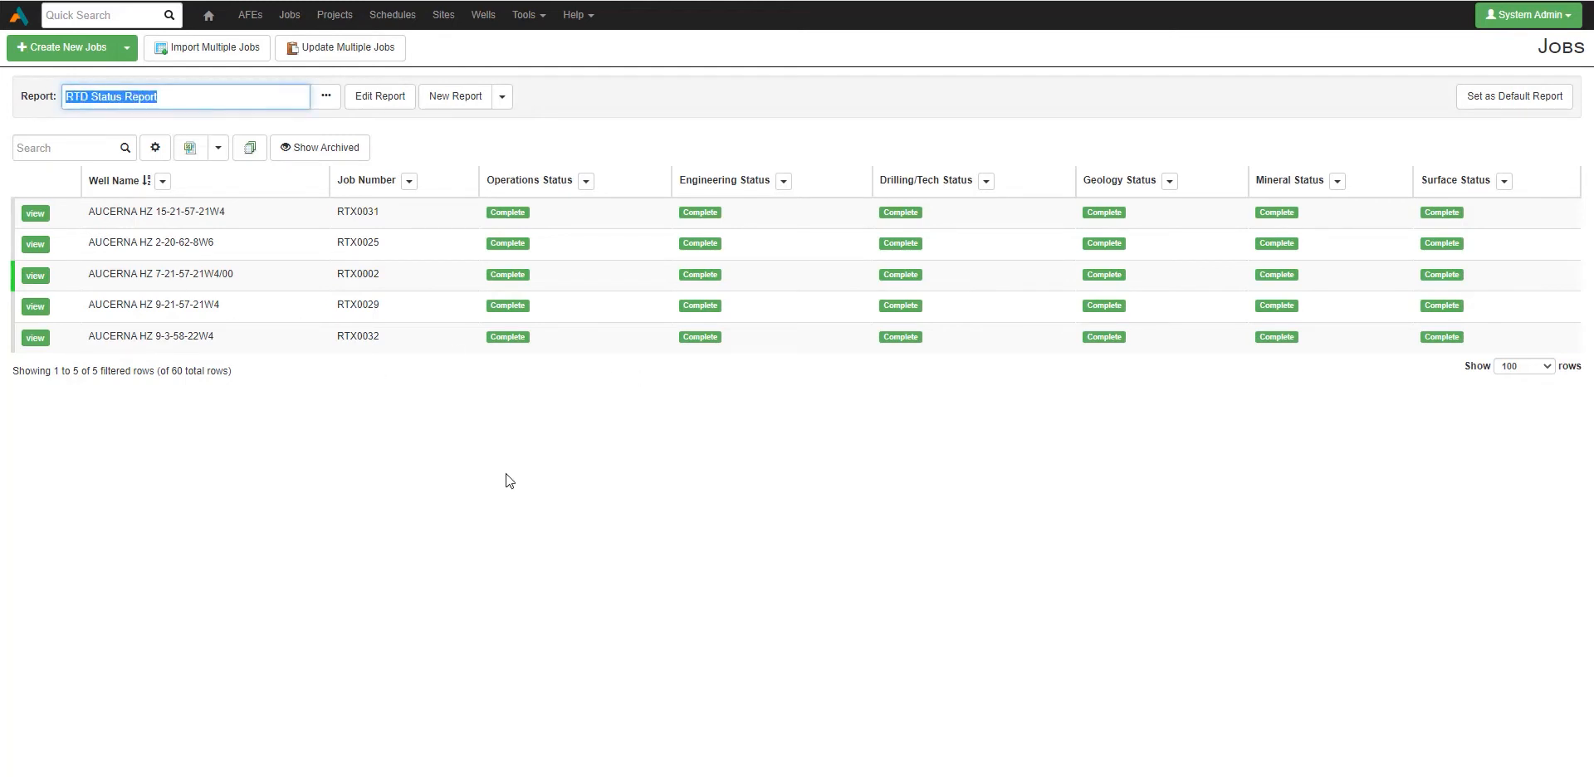
click(587, 587)
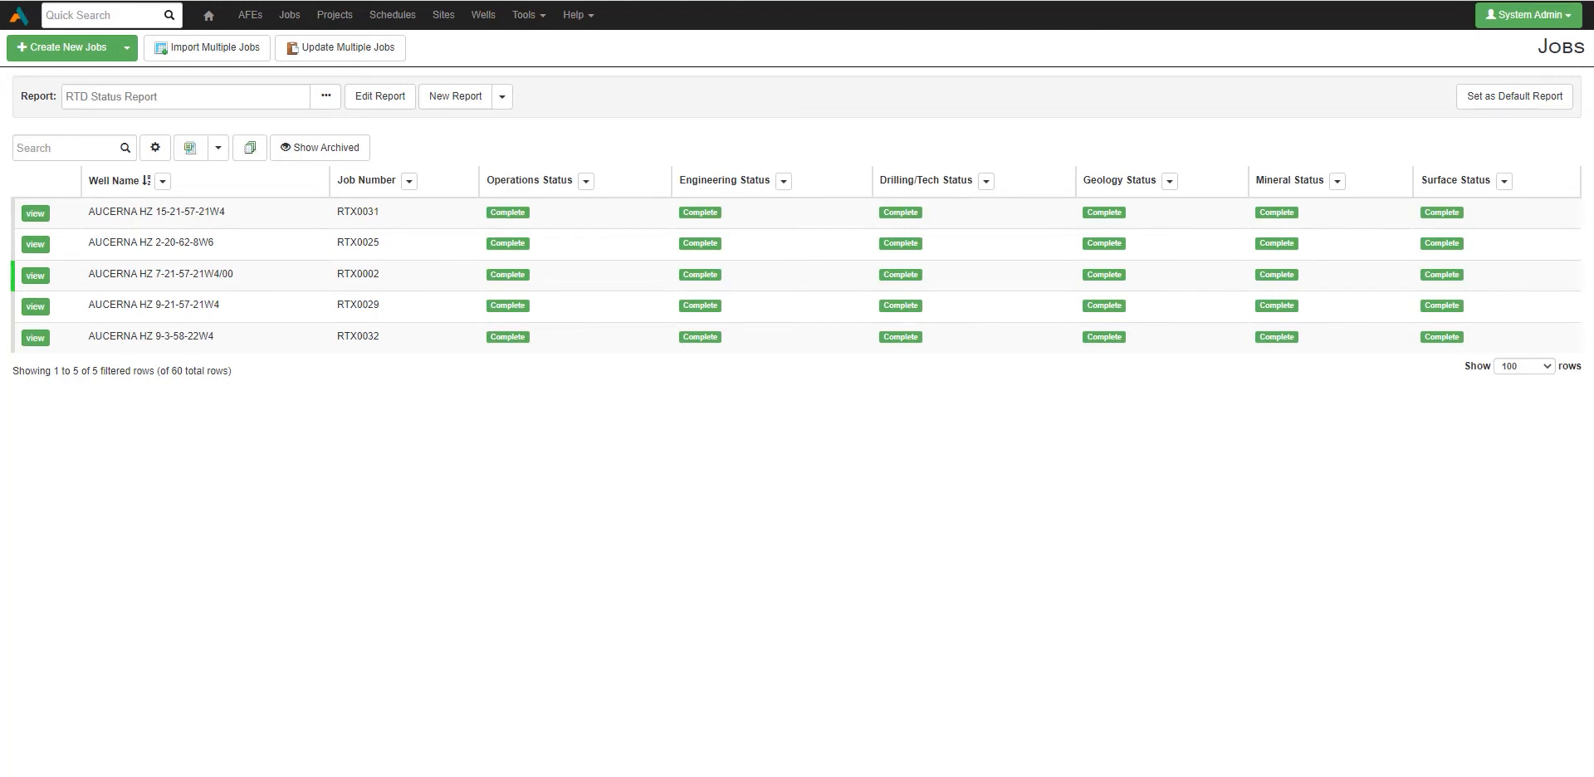
Step: Switch the Jobs list's report to RTD Cycle Time Reporting
click(328, 98)
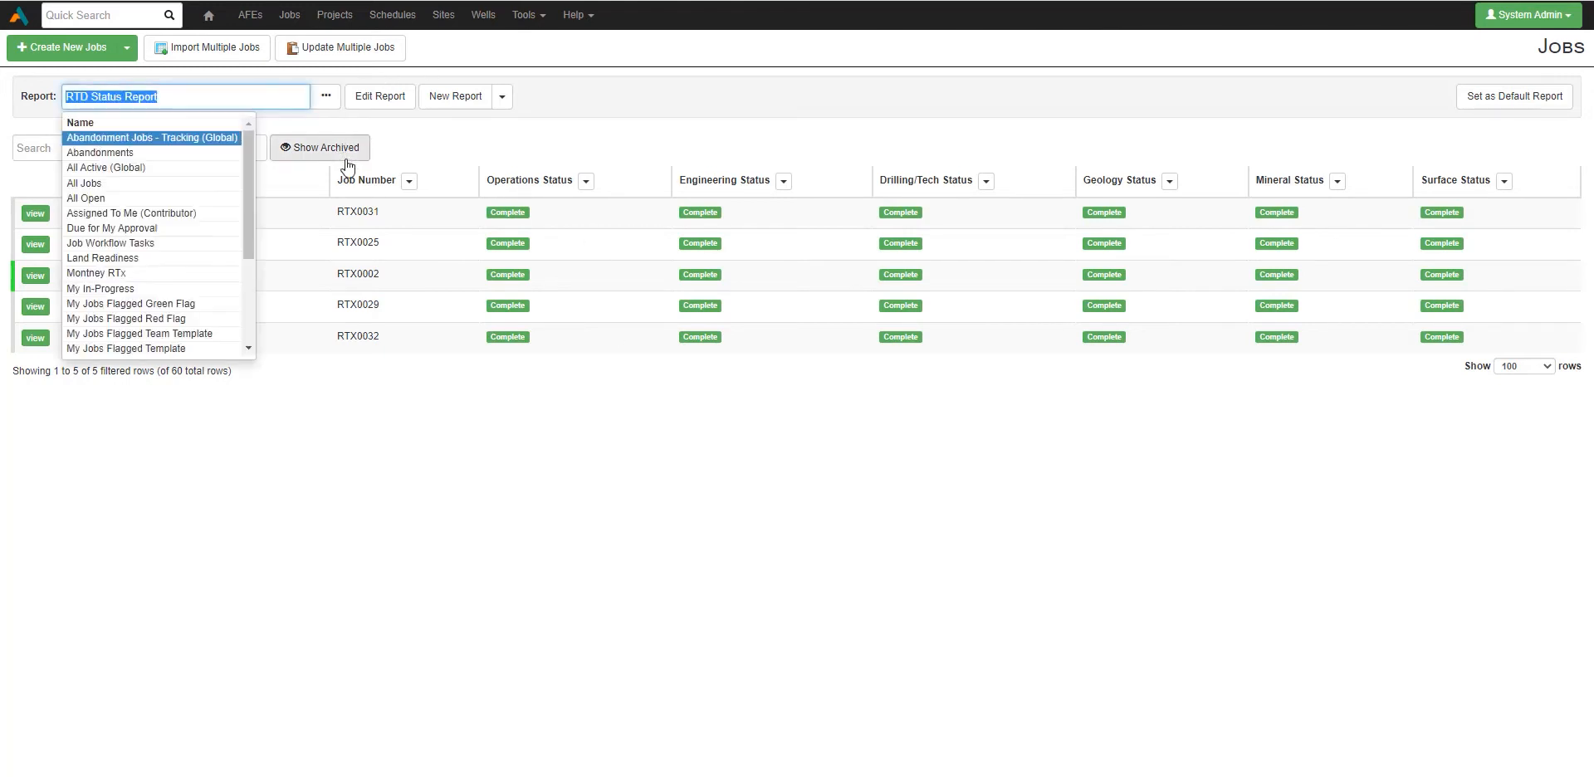
drag(241, 215, 230, 297)
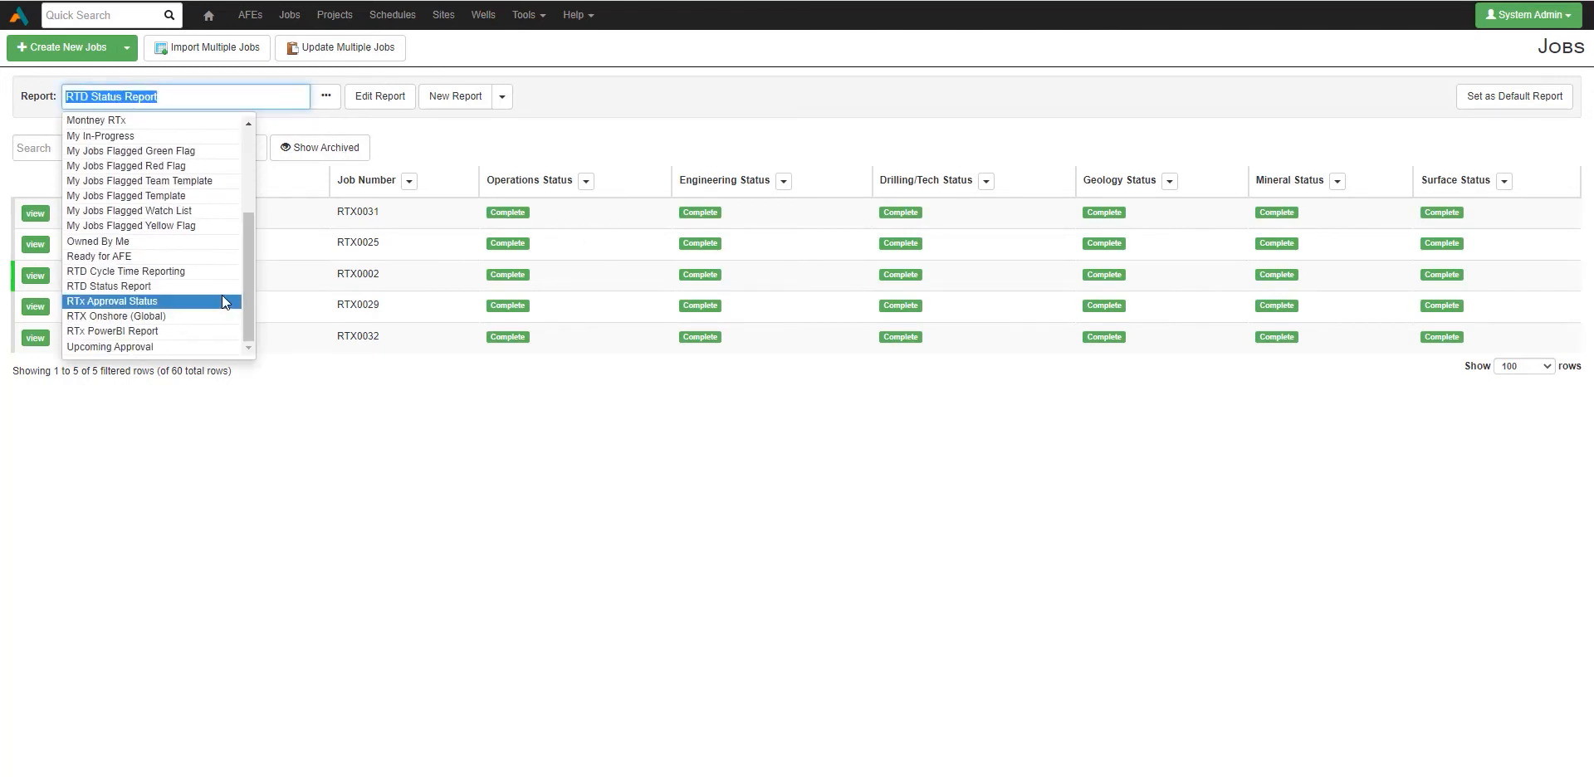
click(208, 270)
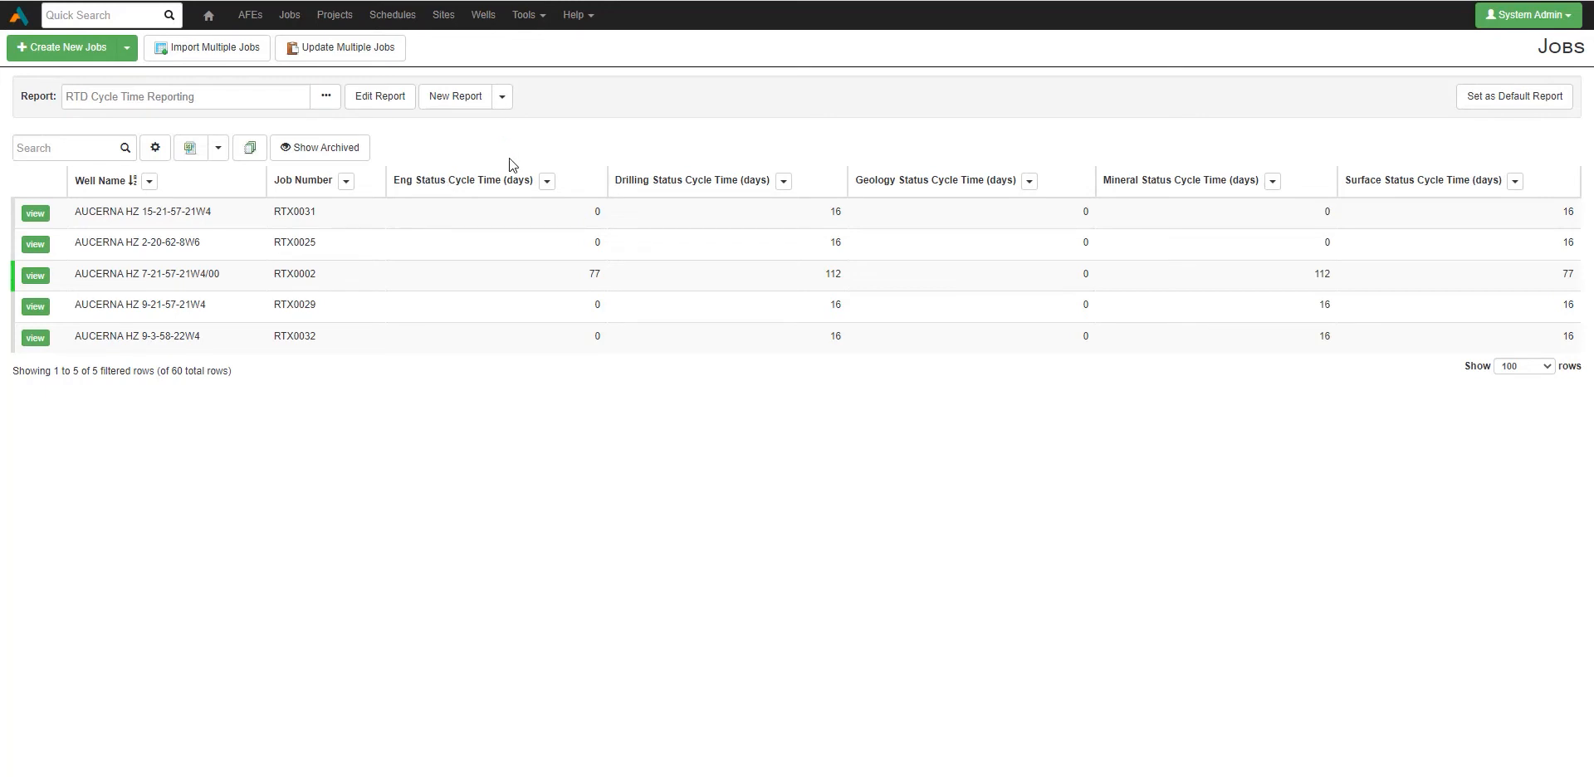
Step: Open the Jobs field configuration from Tools > Configuration and begin a new field
click(526, 15)
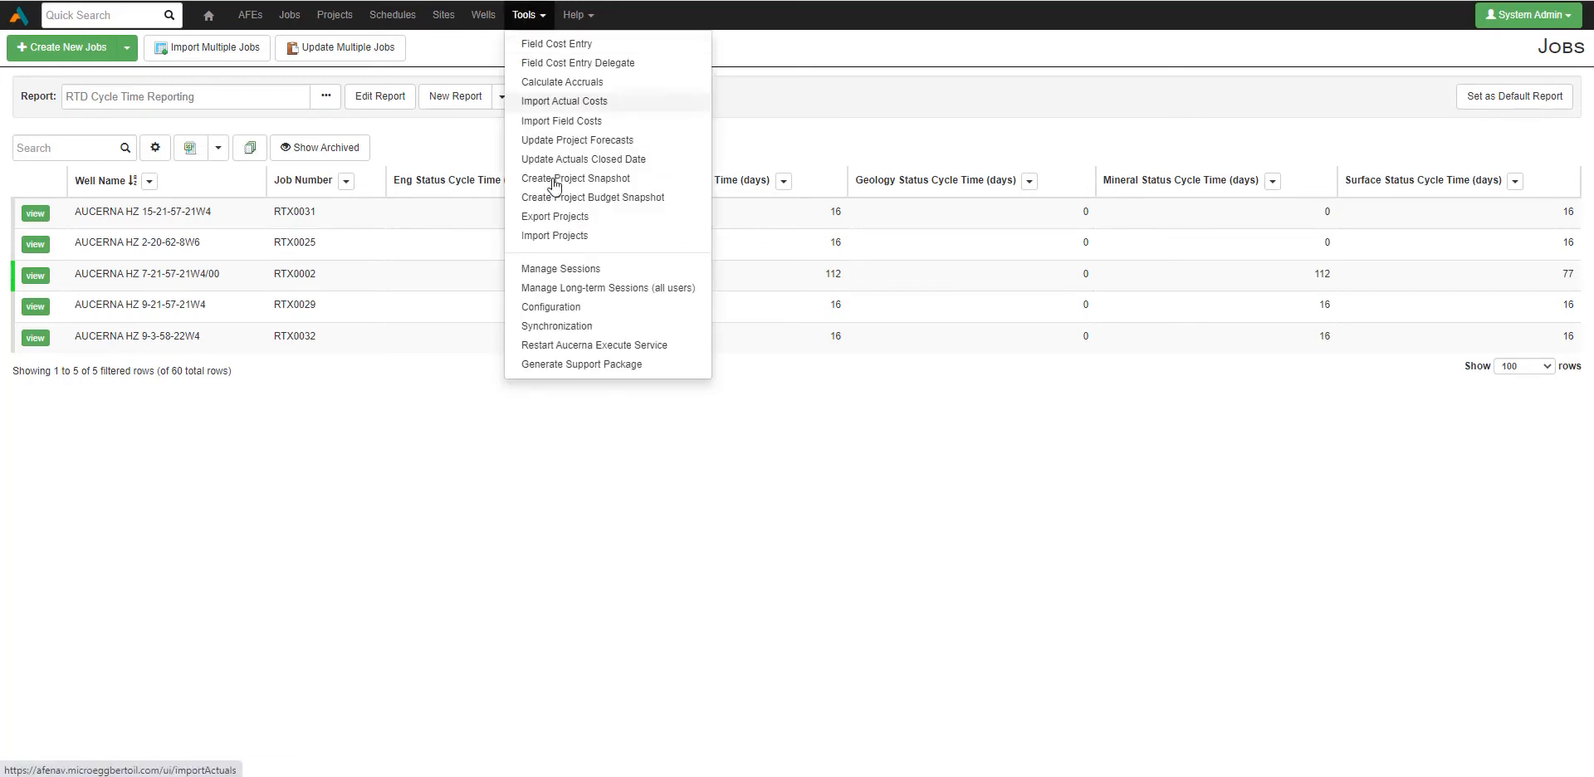
click(568, 313)
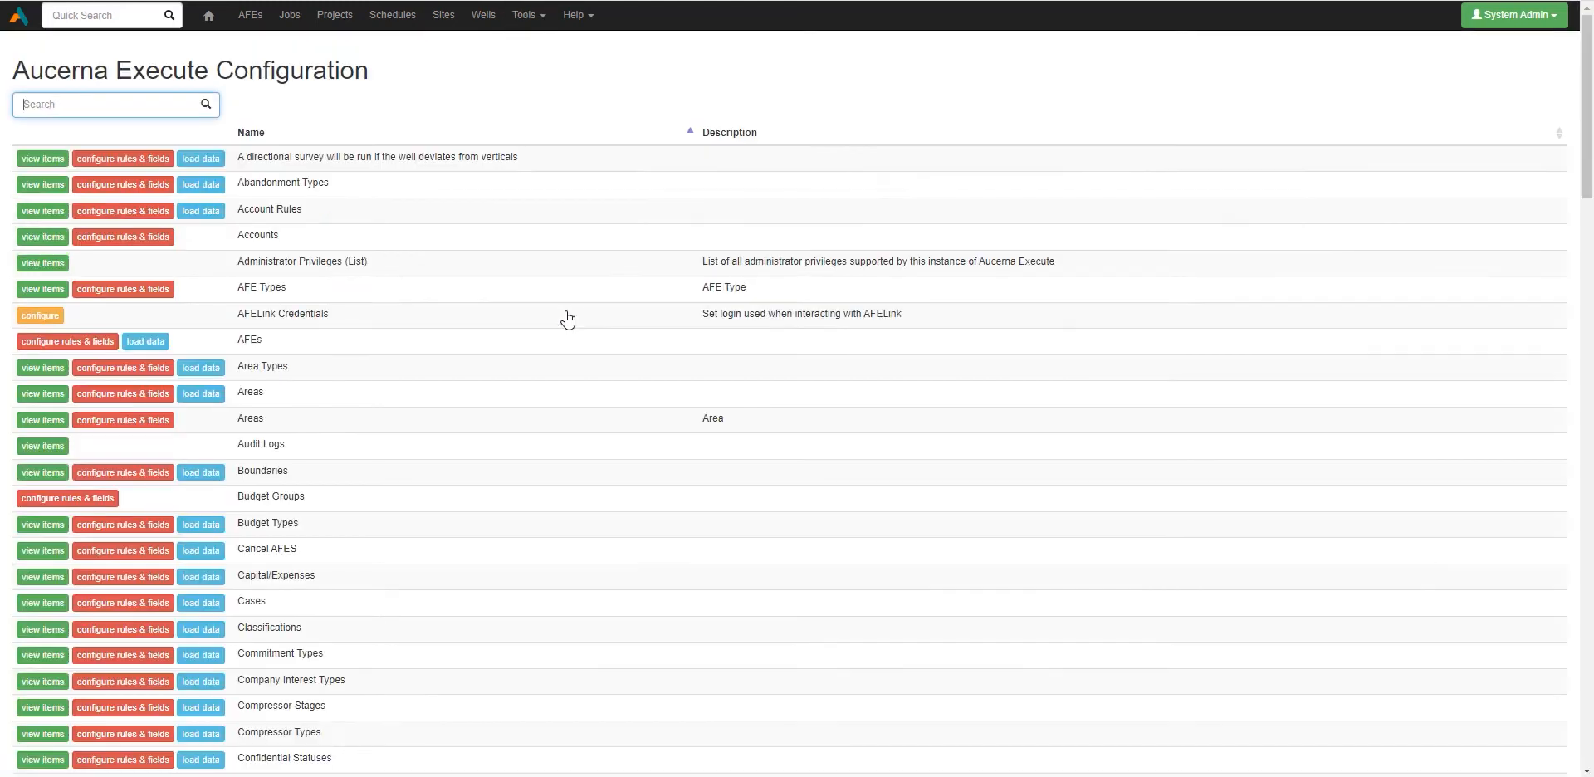
text(job)
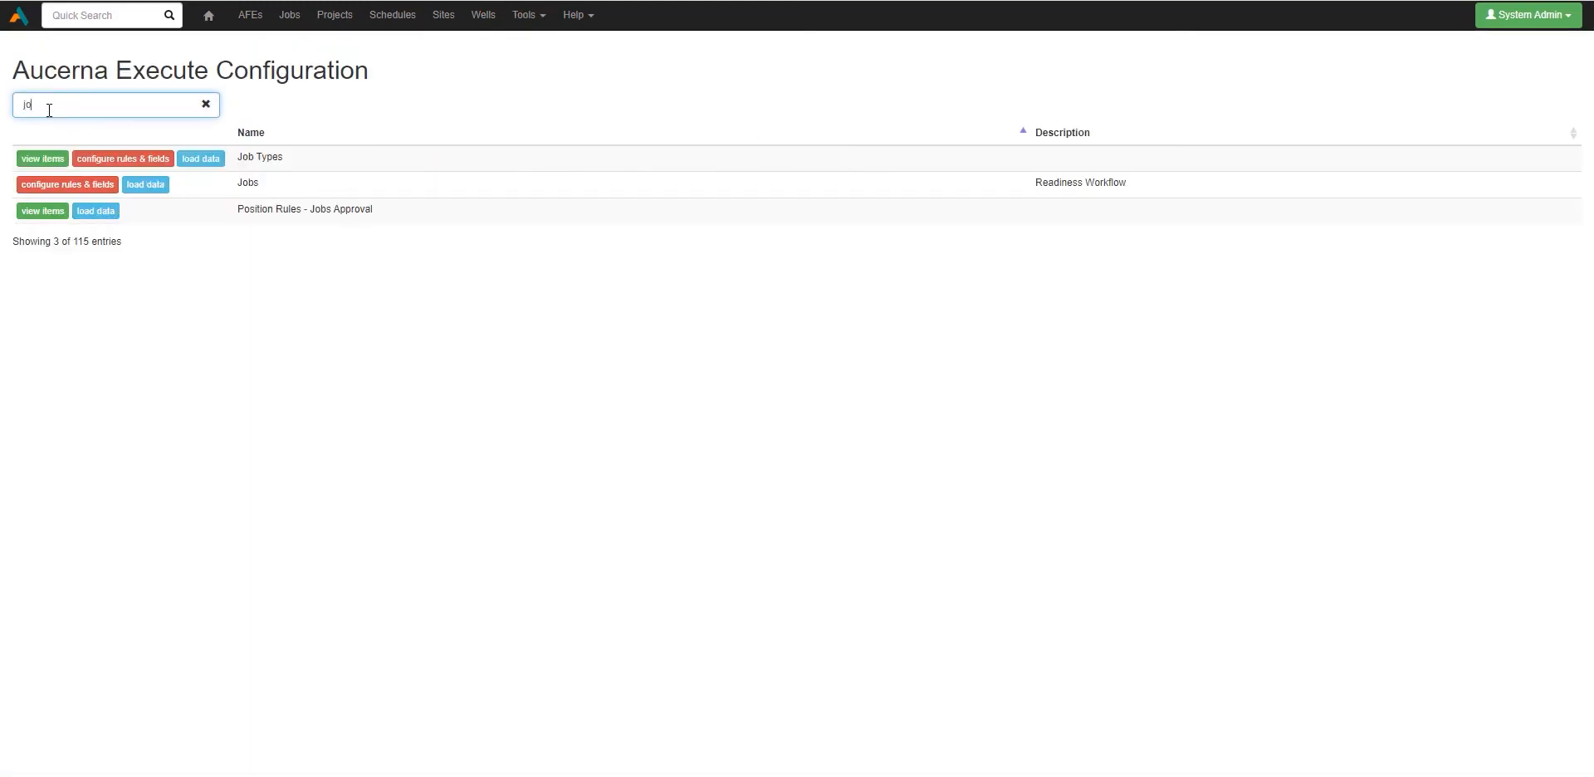
click(83, 184)
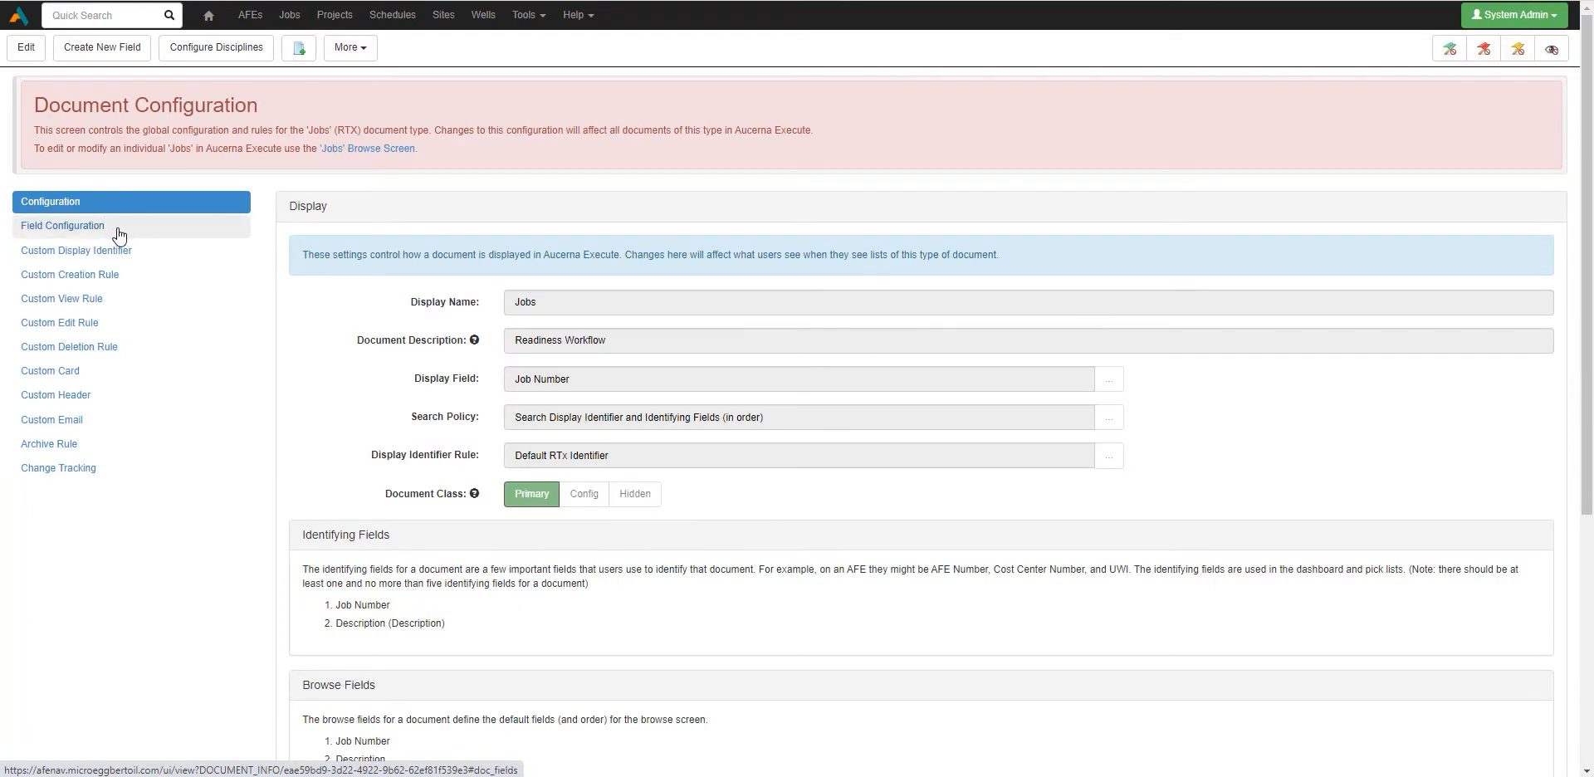
click(117, 230)
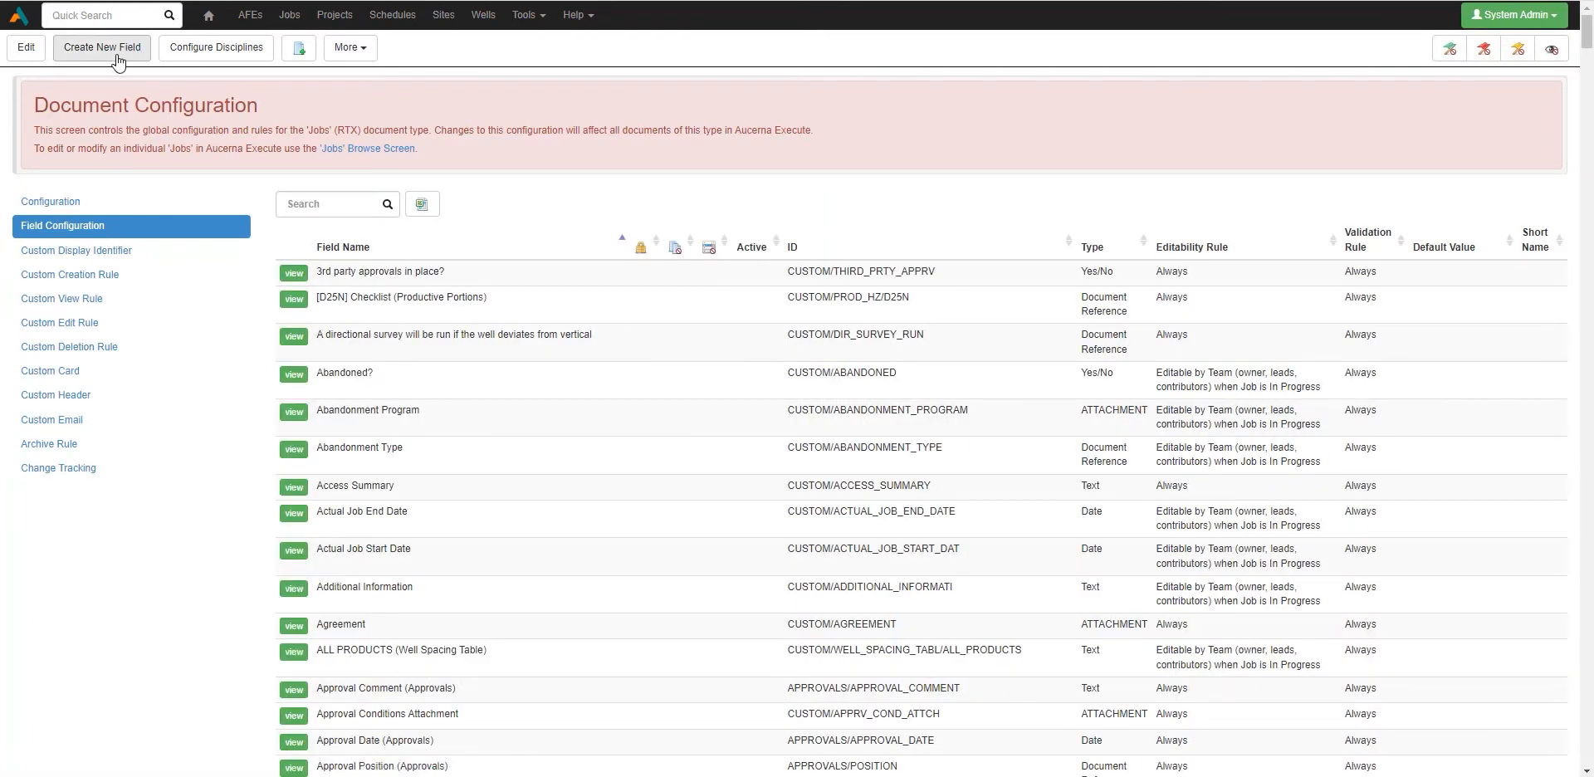
click(117, 60)
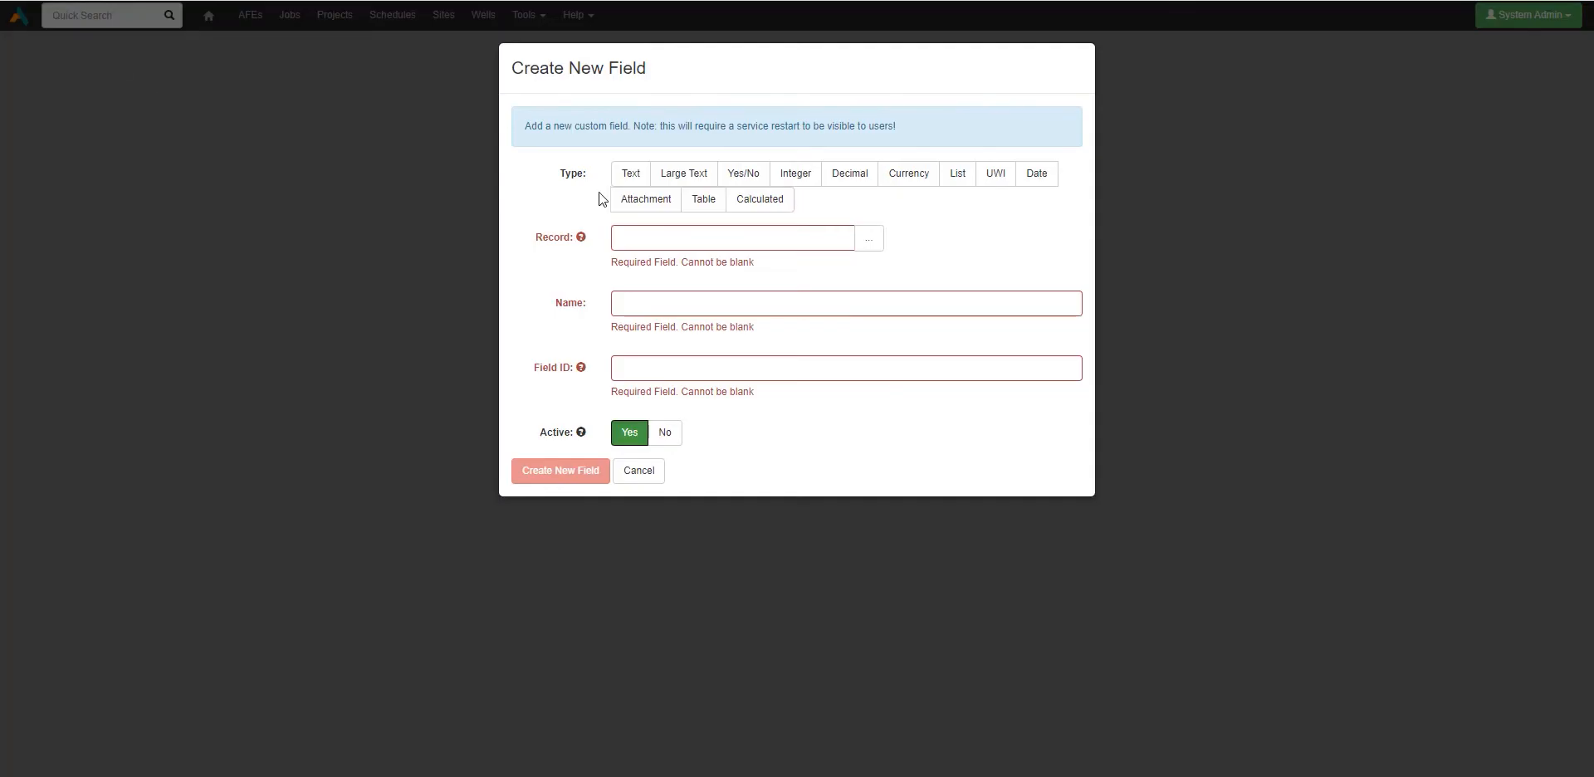
Step: Make the new field Calculated with record Custom and name 'Operations Status Cycle Time (days)'
click(759, 214)
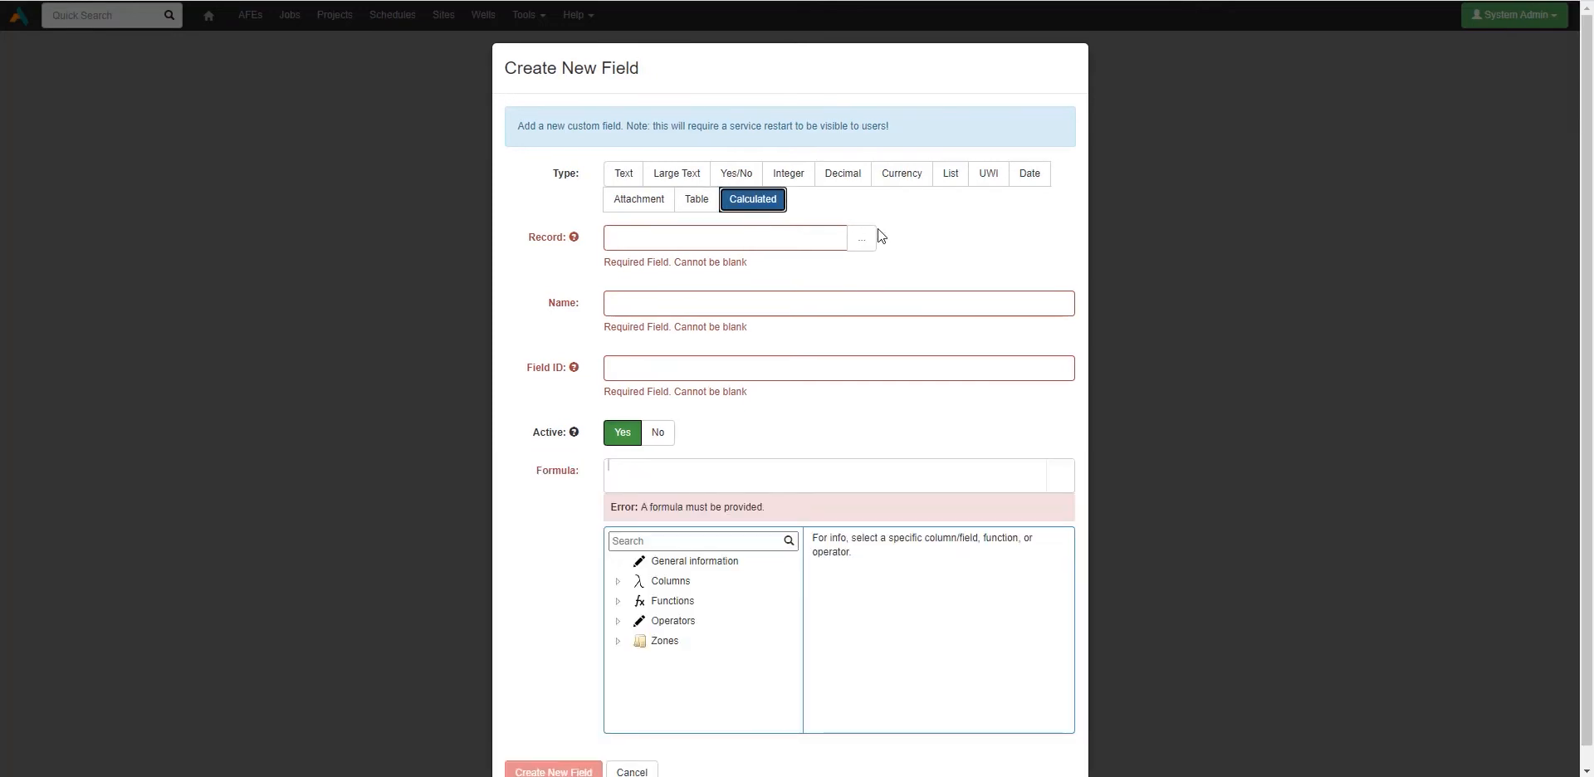
click(845, 239)
click(741, 274)
click(730, 282)
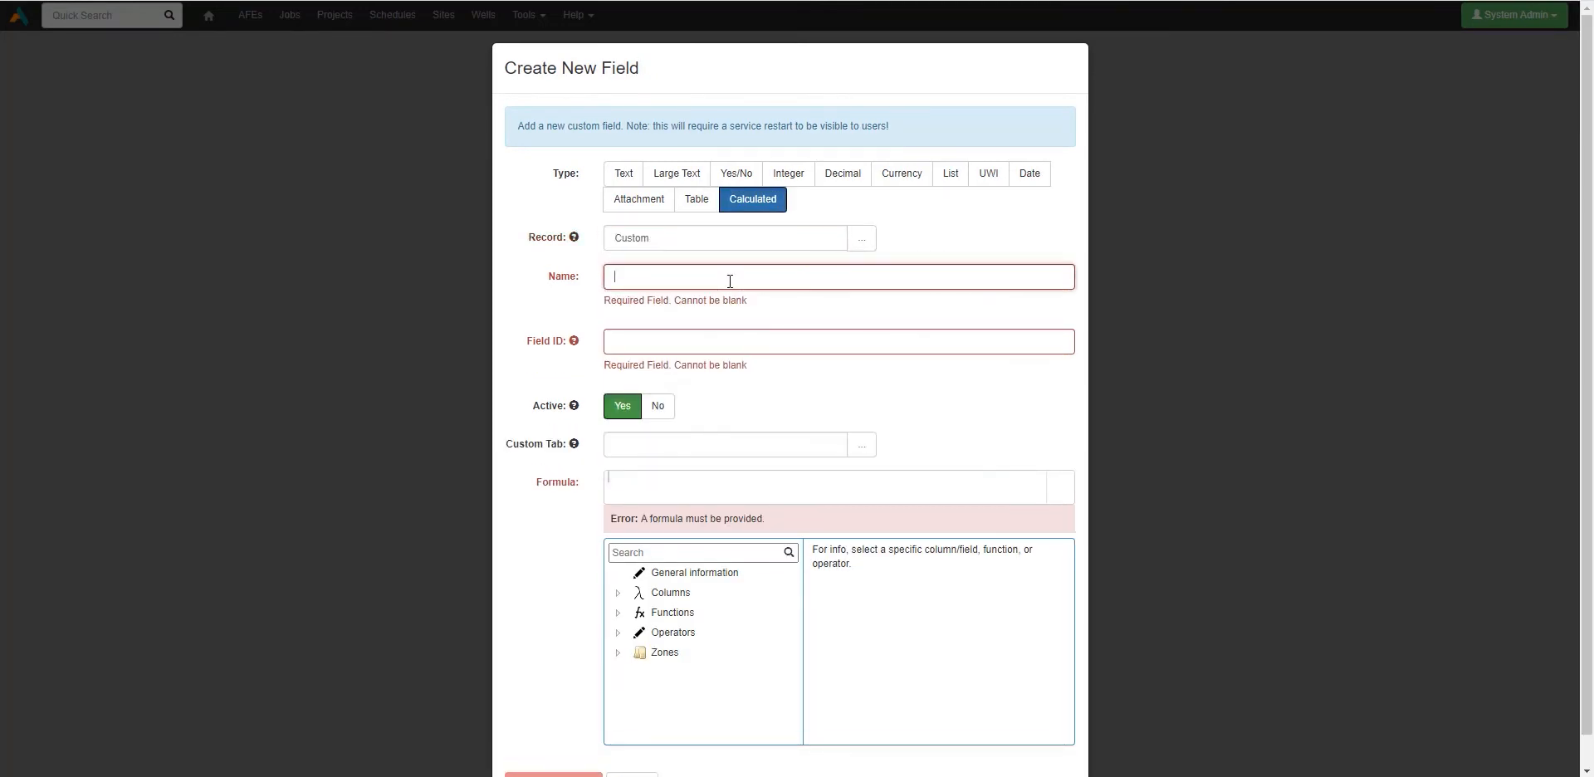
text(Operations C)
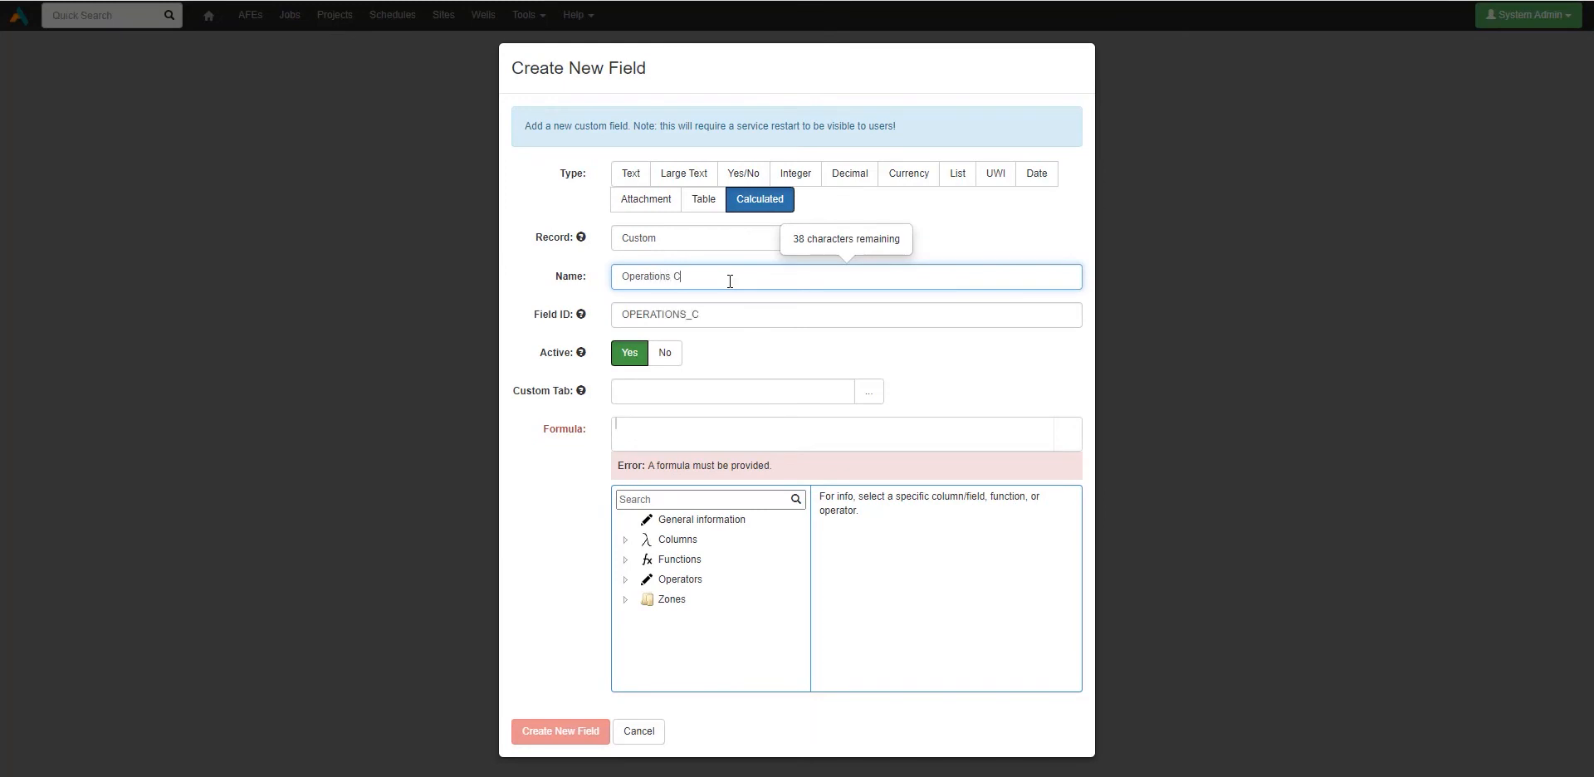
key(BackSpace)
text(Status Cycle Time (days))
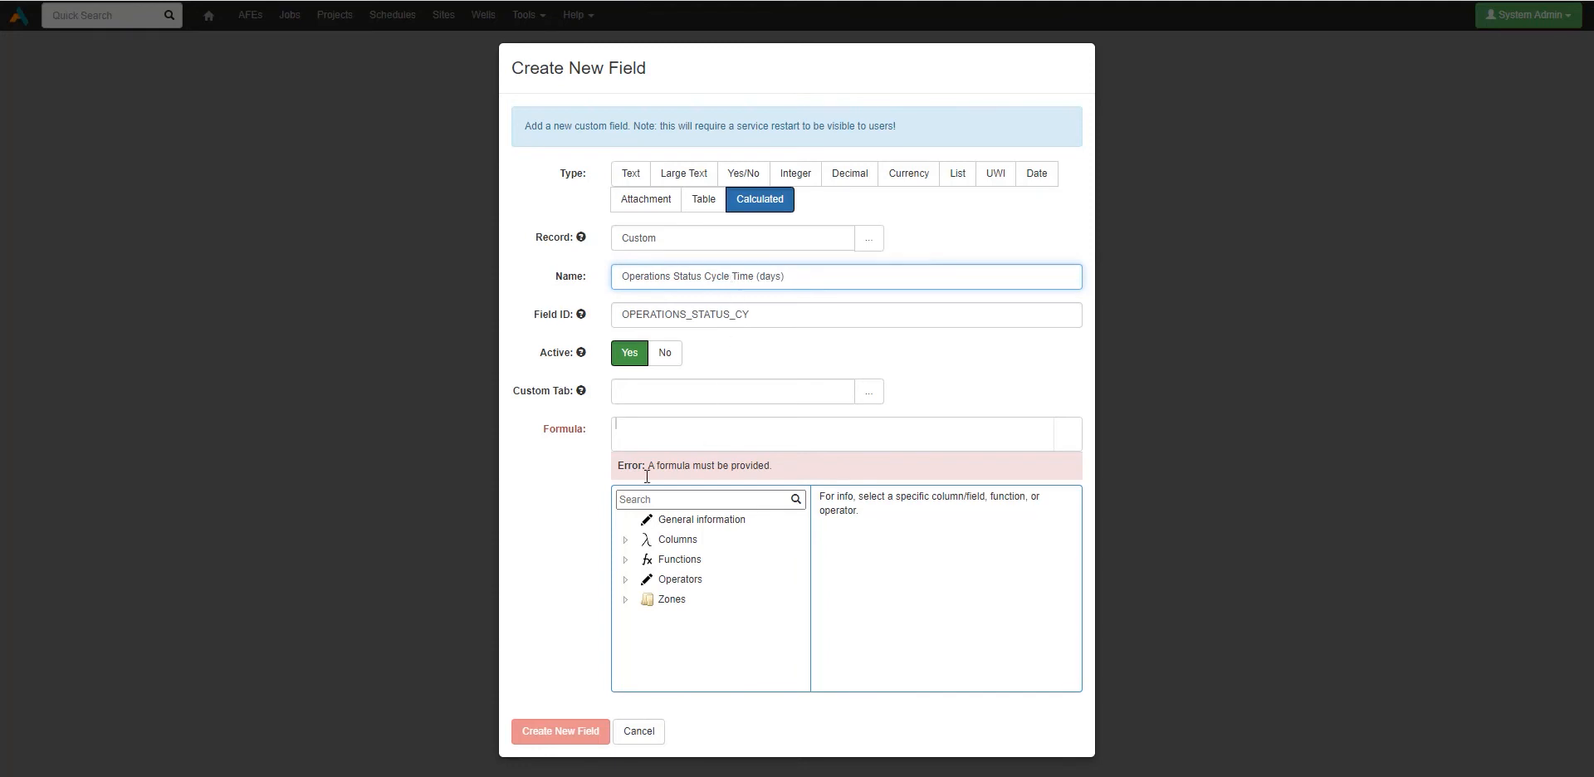
drag(545, 433, 587, 440)
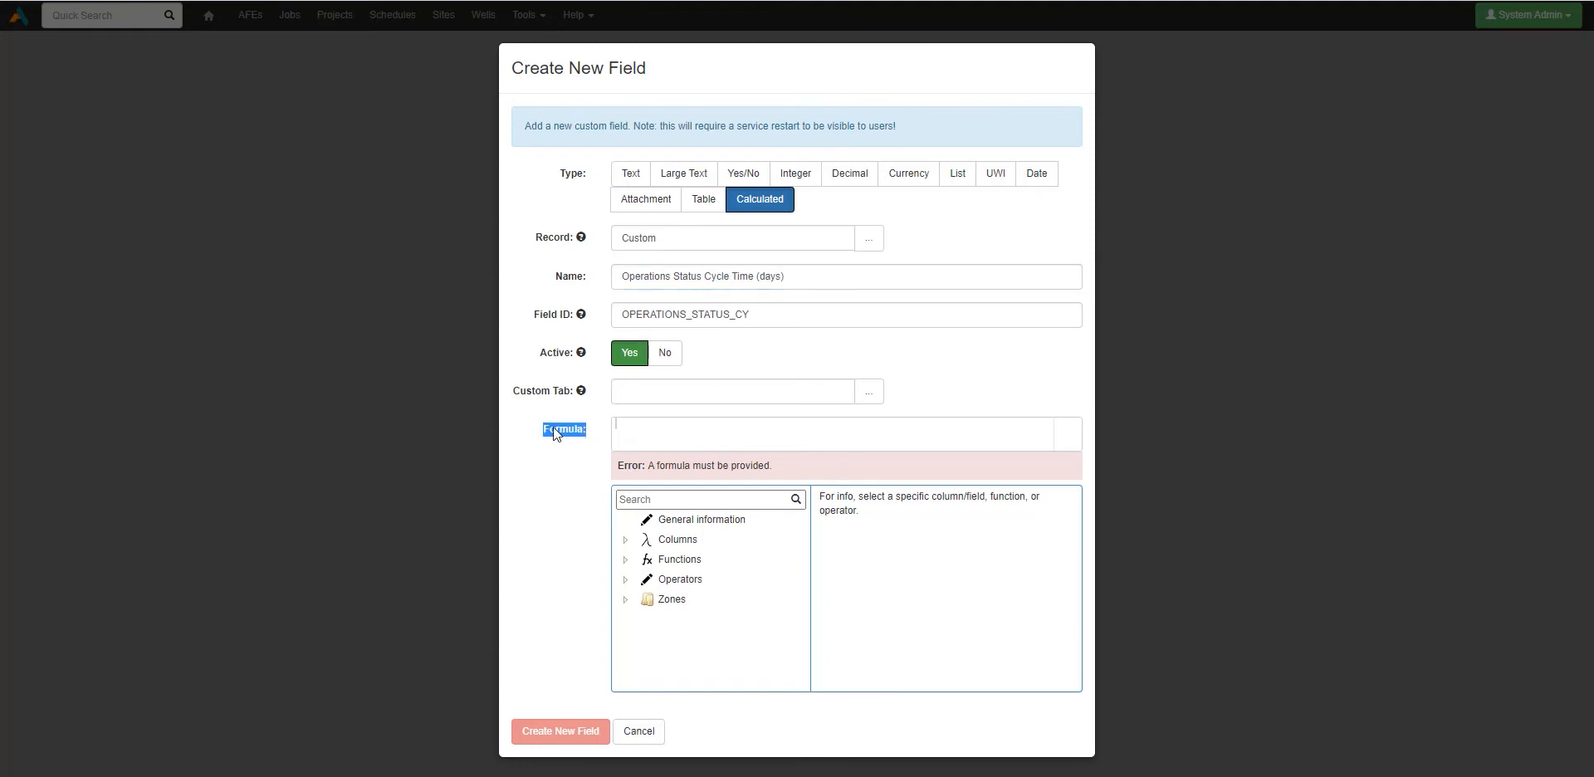
Step: Test typing in the formula box, then expand and collapse the functions list
click(561, 439)
text(asdfa)
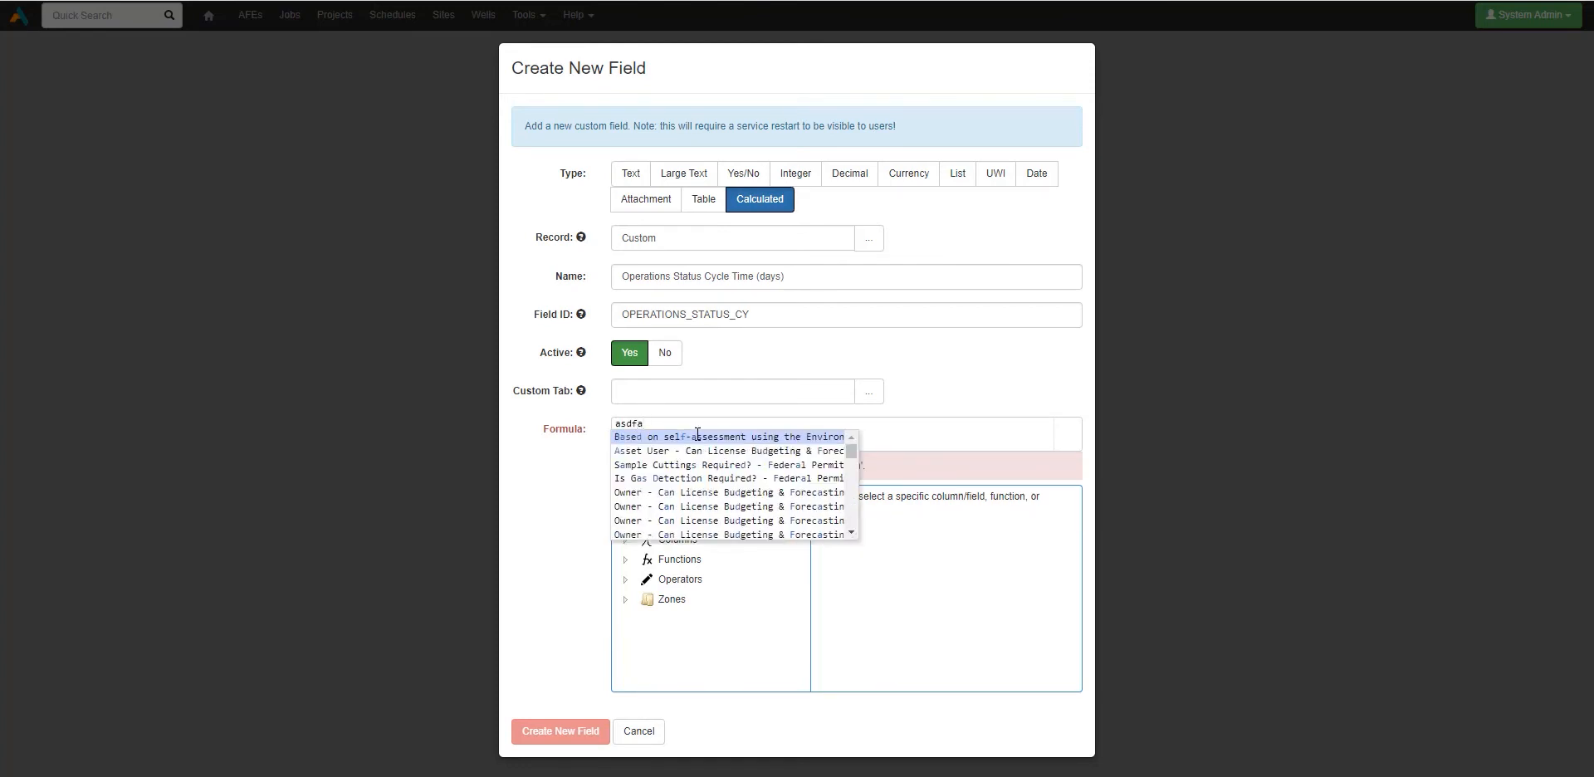
key(BackSpace)
key(BackSpace)
key(BackSpace)
key(BackSpace)
key(BackSpace)
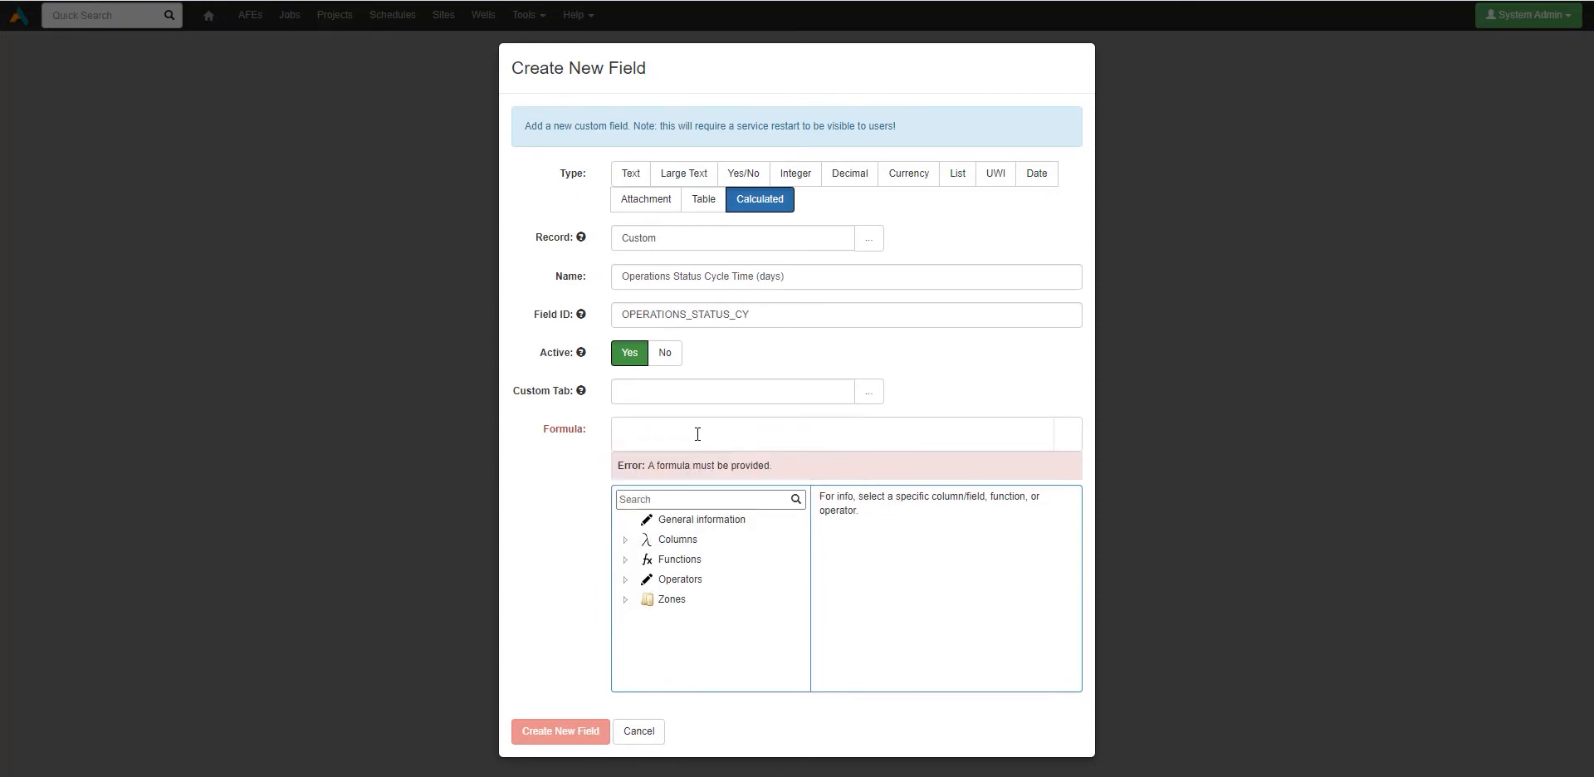
click(626, 561)
click(626, 560)
Step: Search the formula tree for 'days' and view the DaysBetweenDates function description
click(649, 499)
text(days)
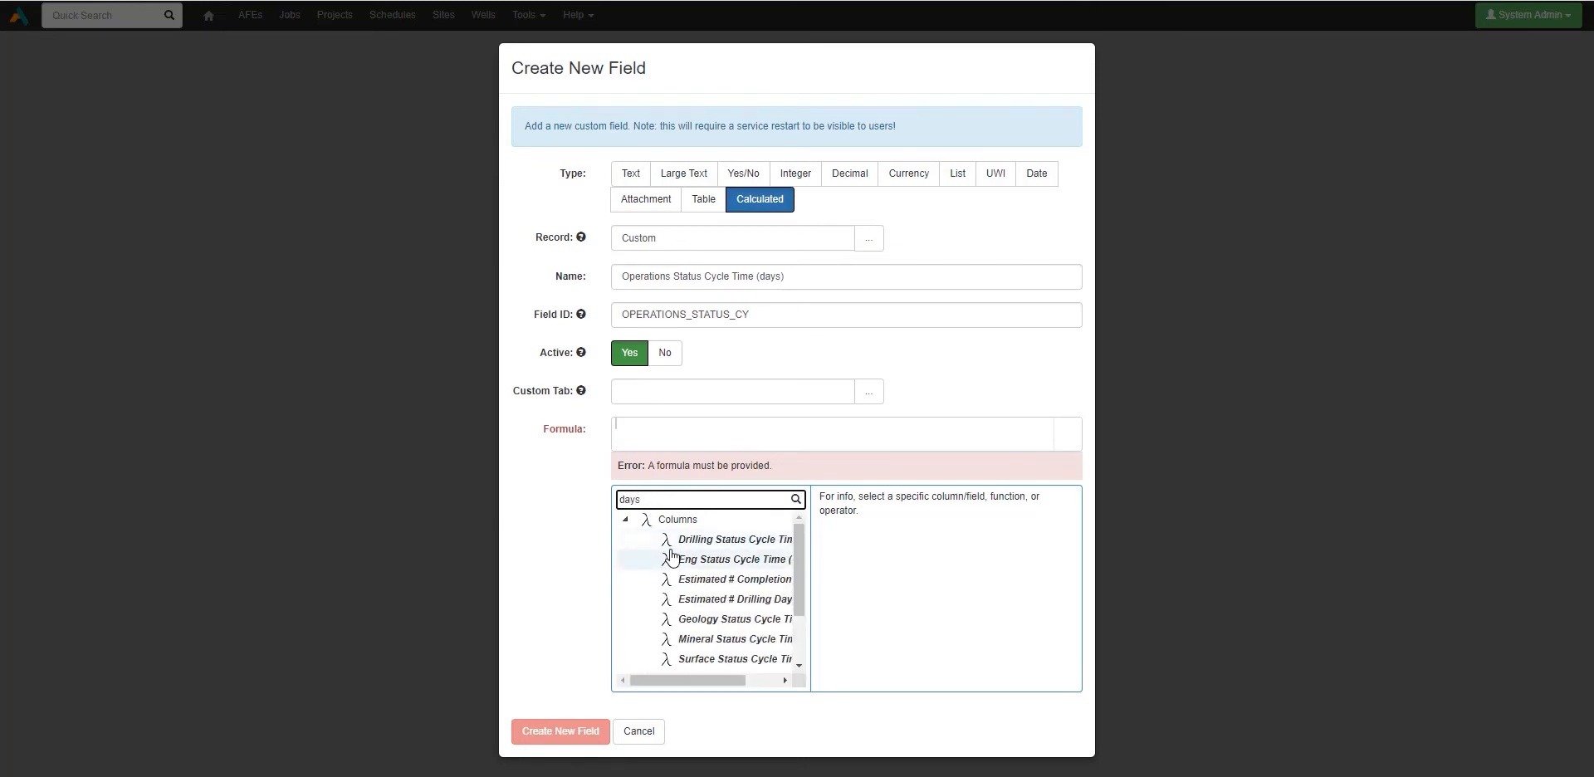
scroll(714, 581, down, 2)
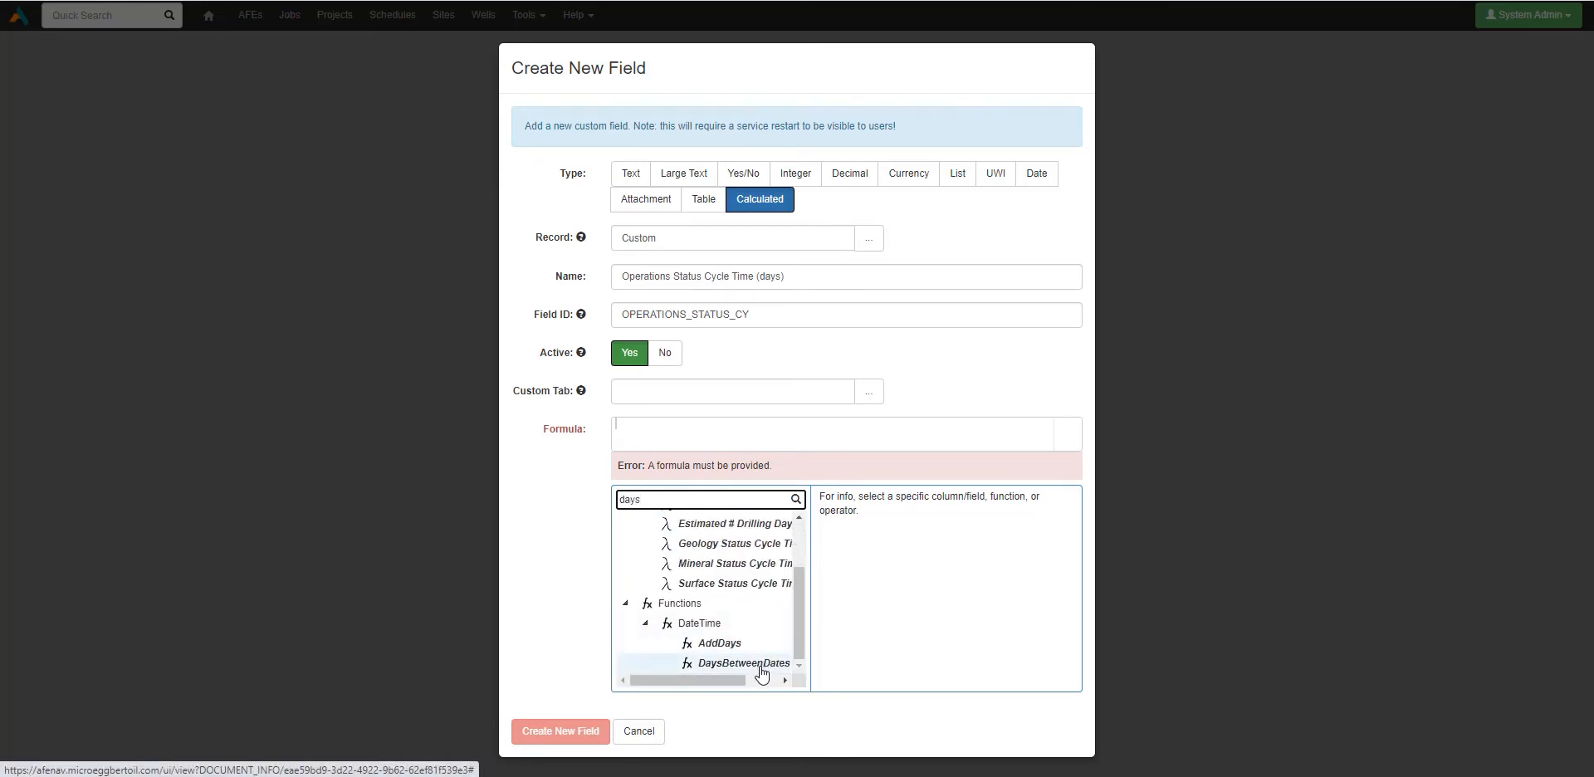
click(759, 665)
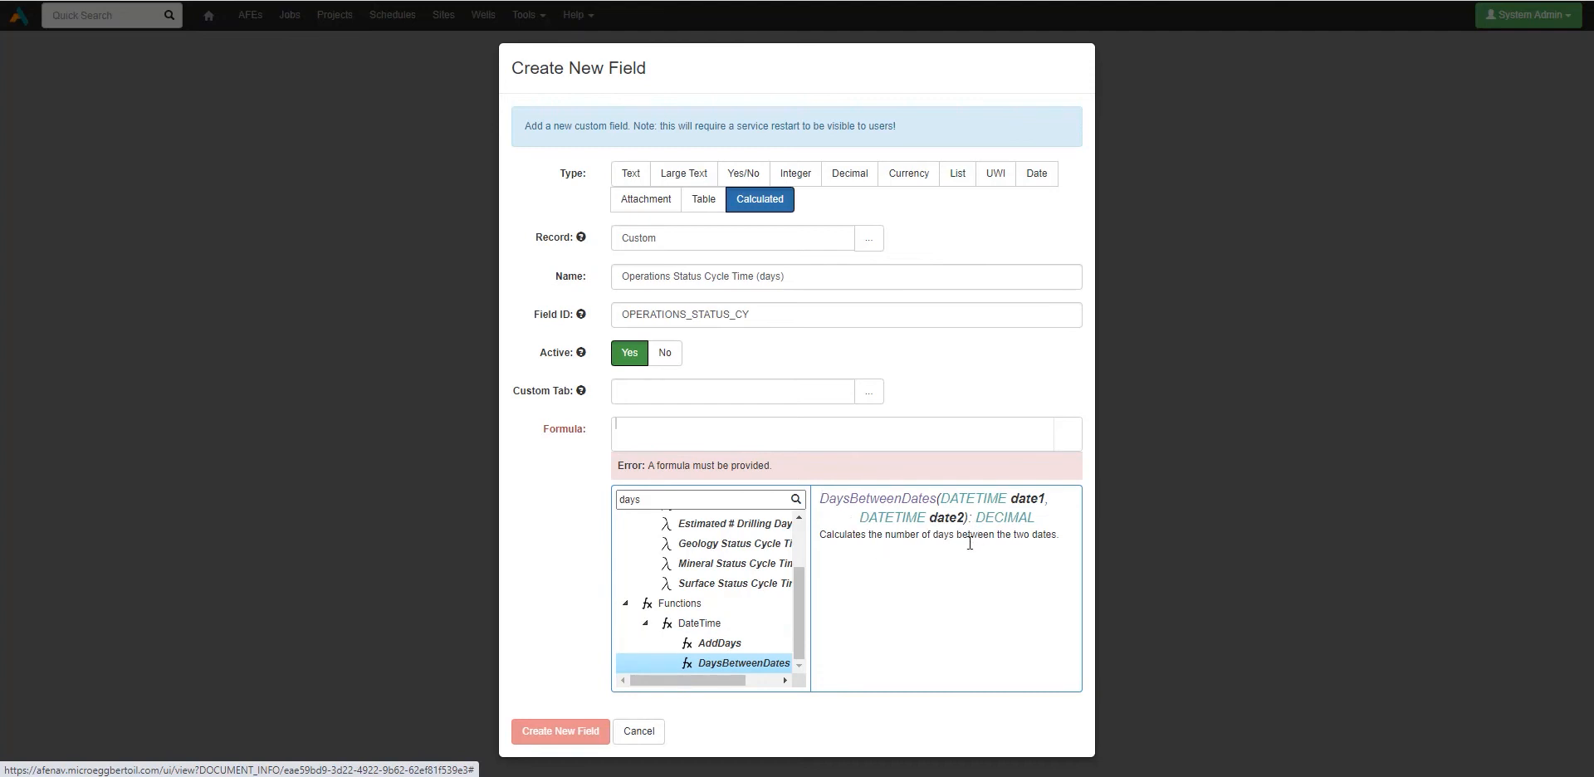
Step: Build the formula DaysBetweenDates(Operations Completed Date, Operations Assigned Date)
double_click(758, 668)
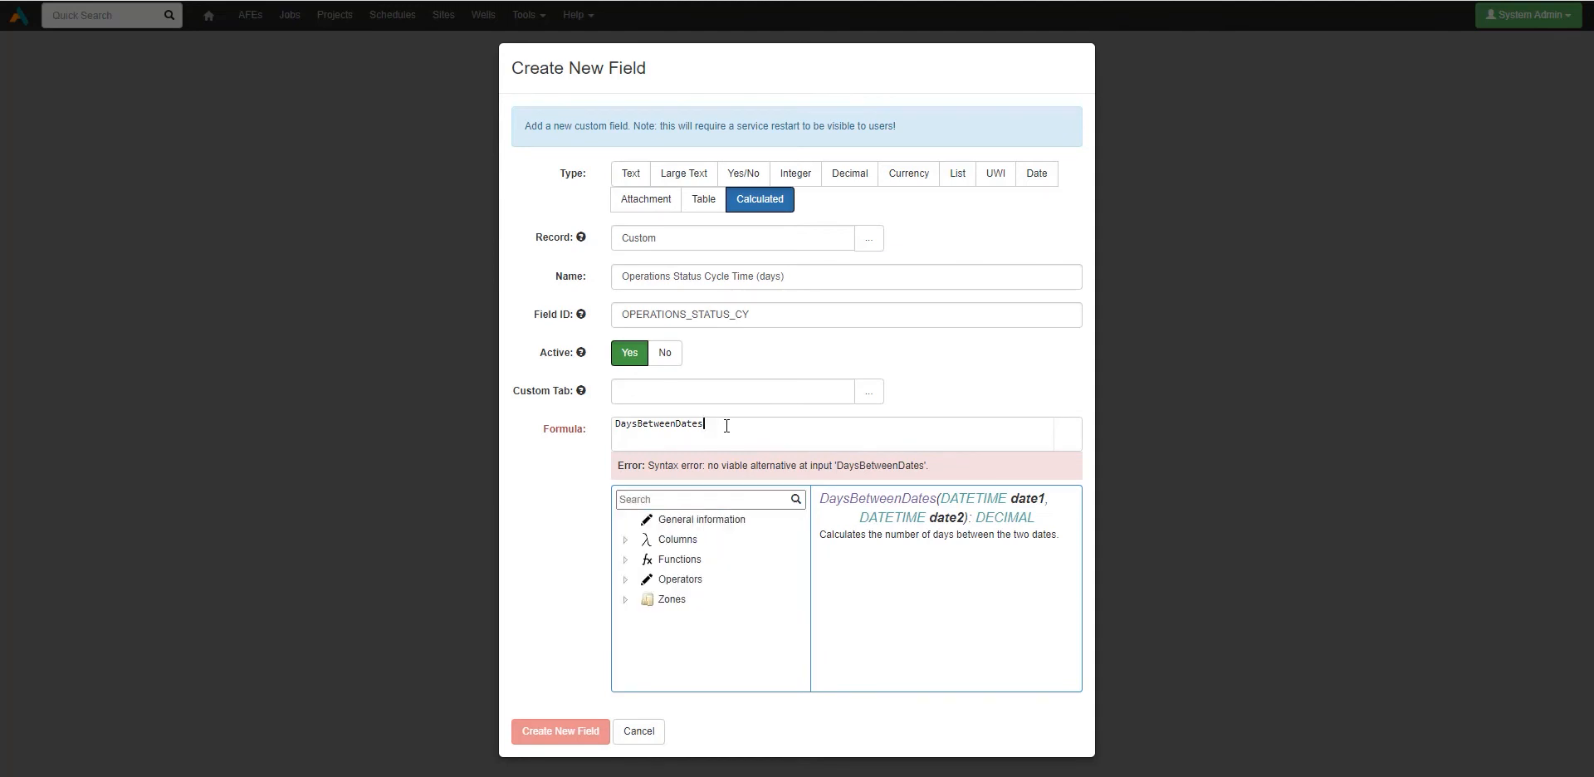
text(()
text(op)
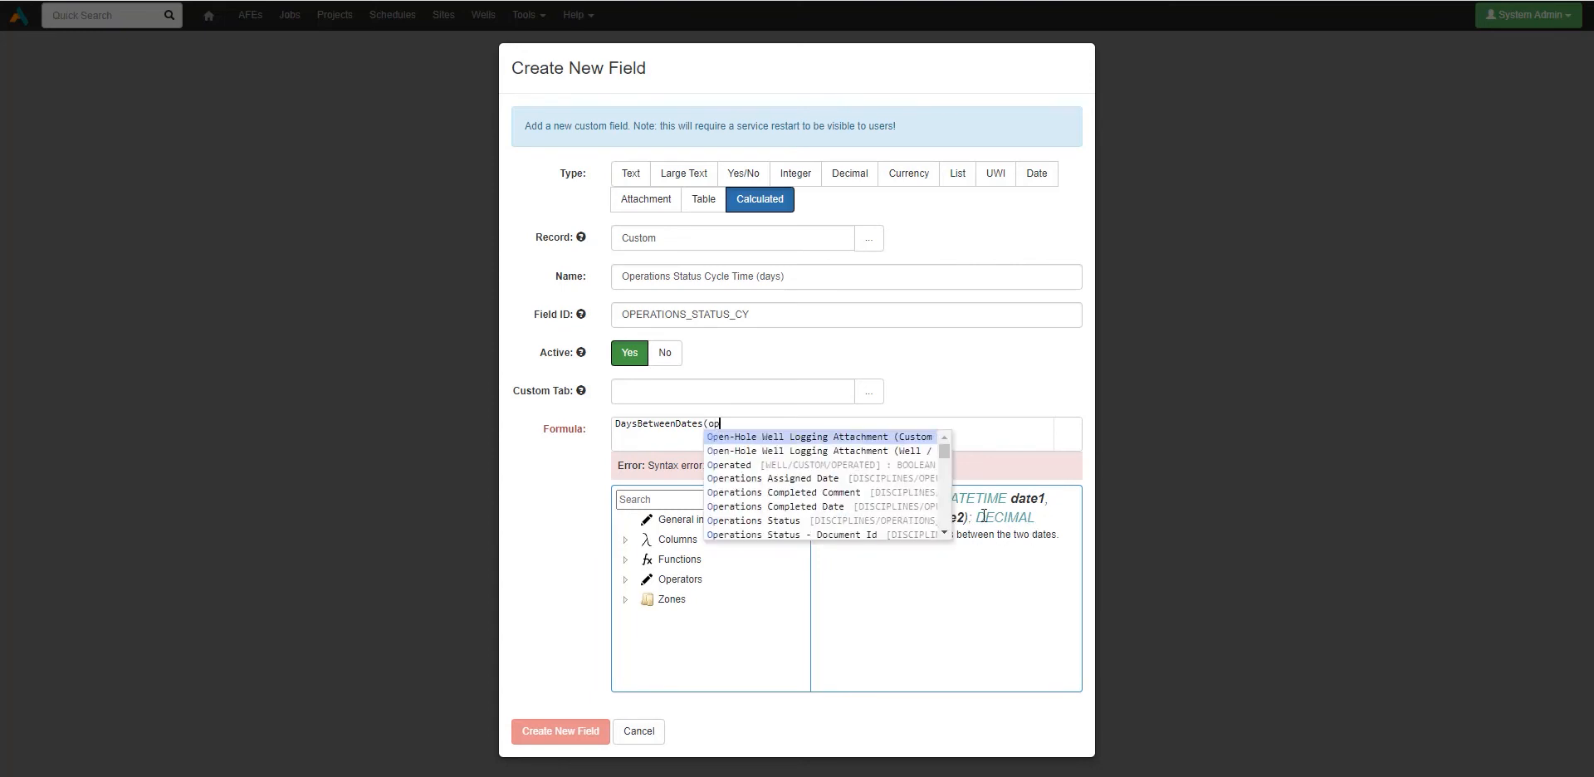
text(erations)
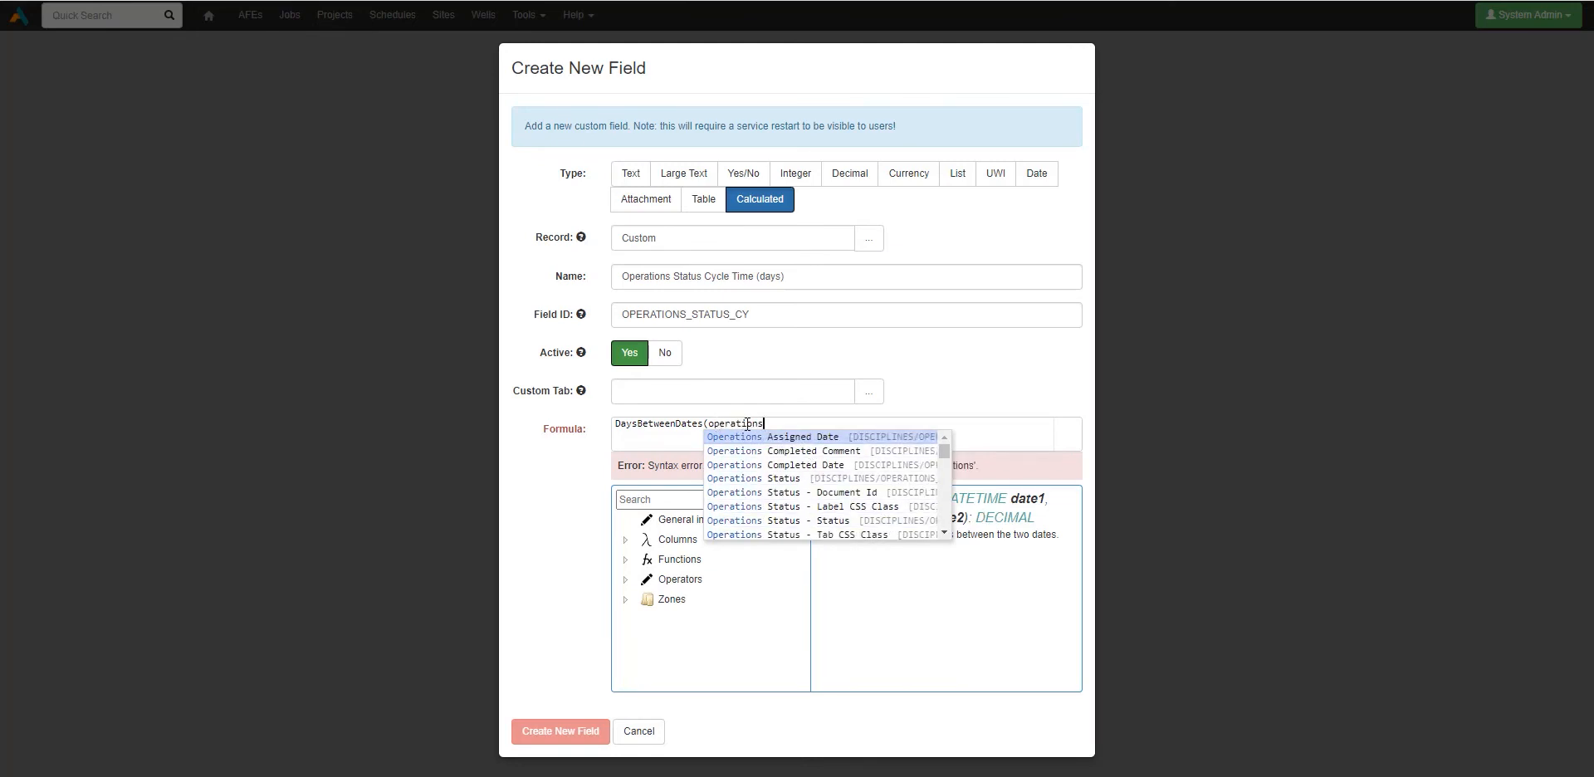
click(849, 467)
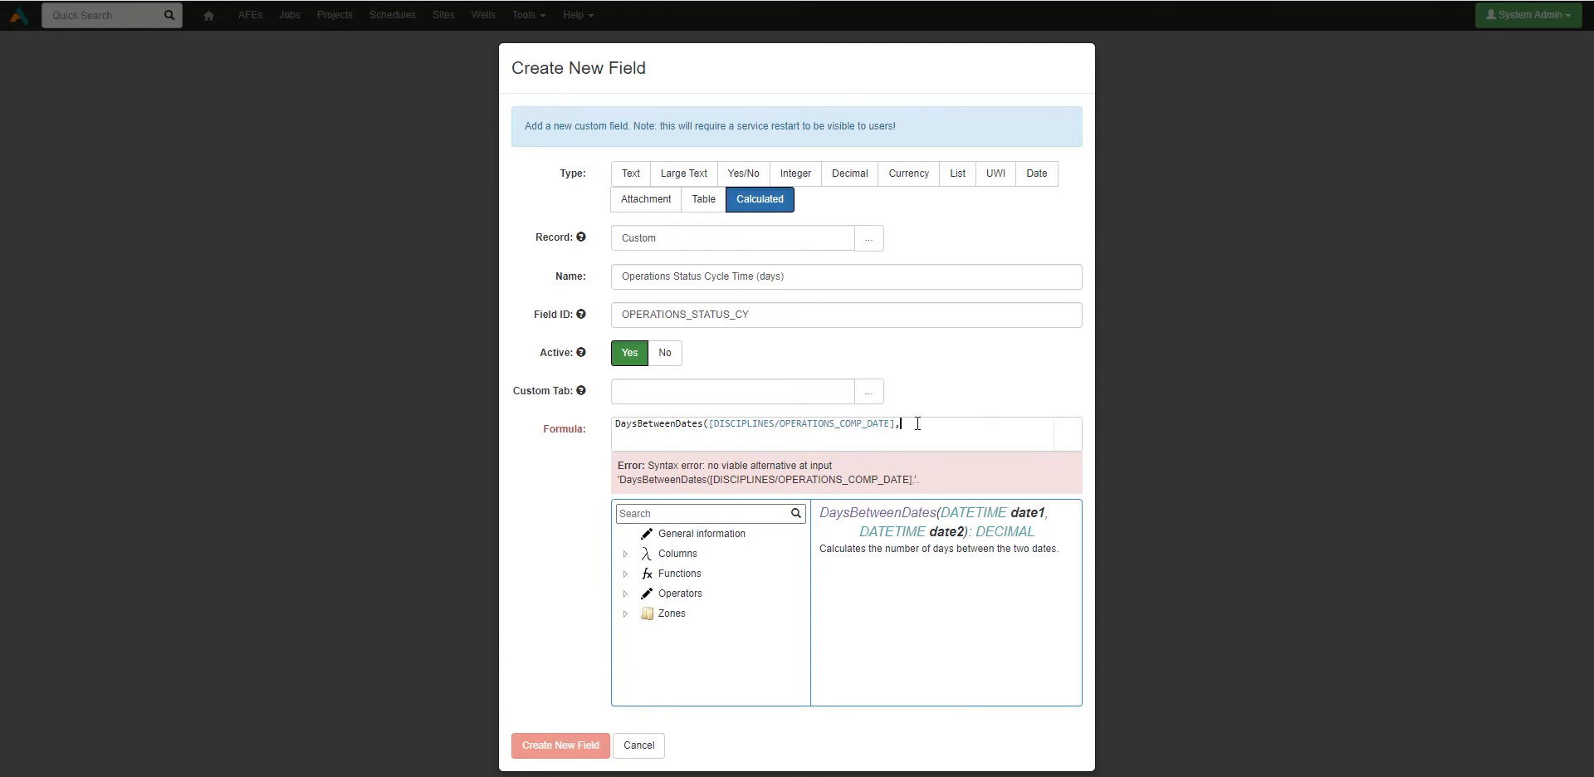
text(opera)
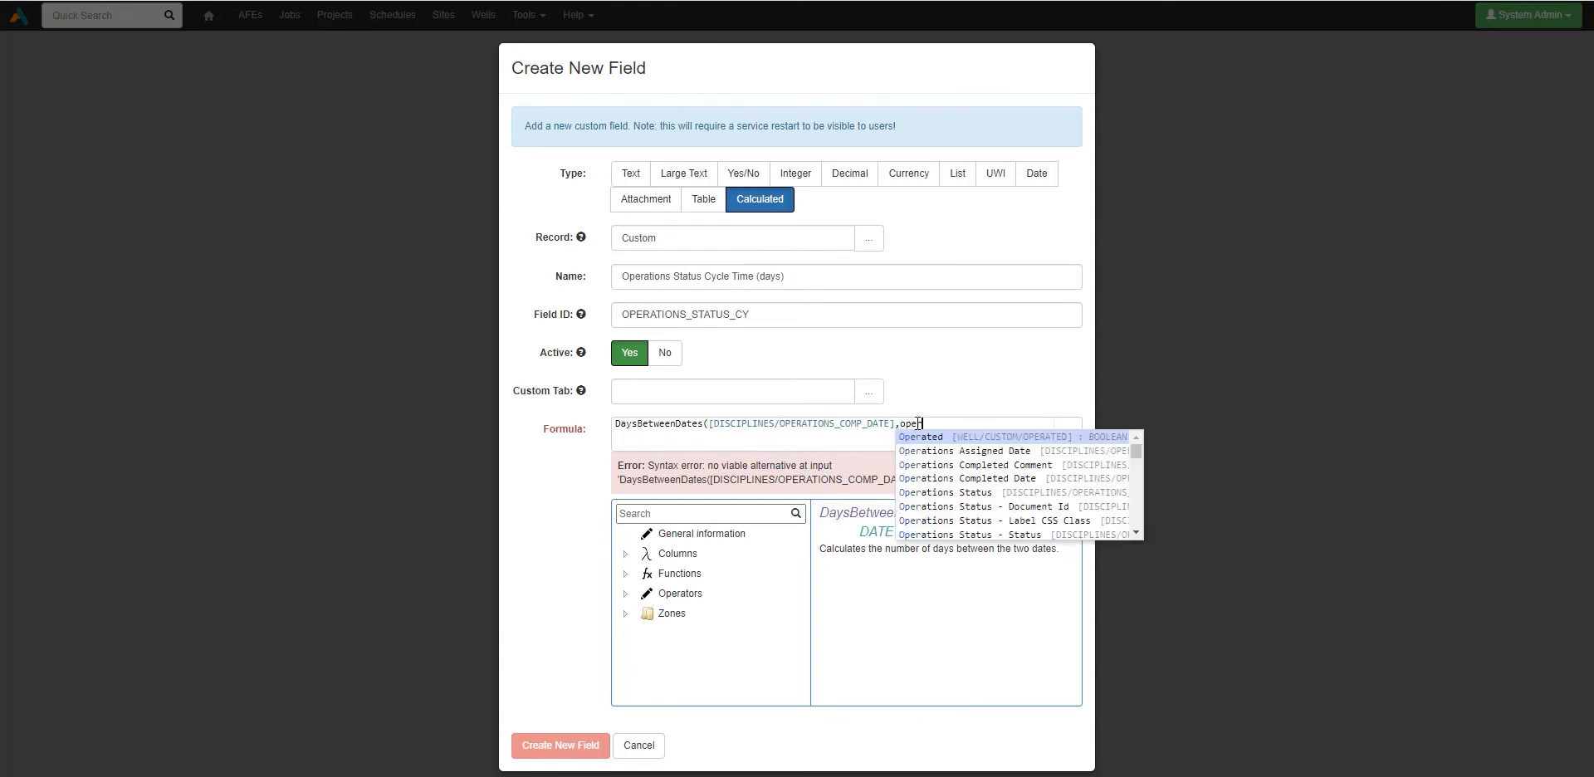
click(972, 452)
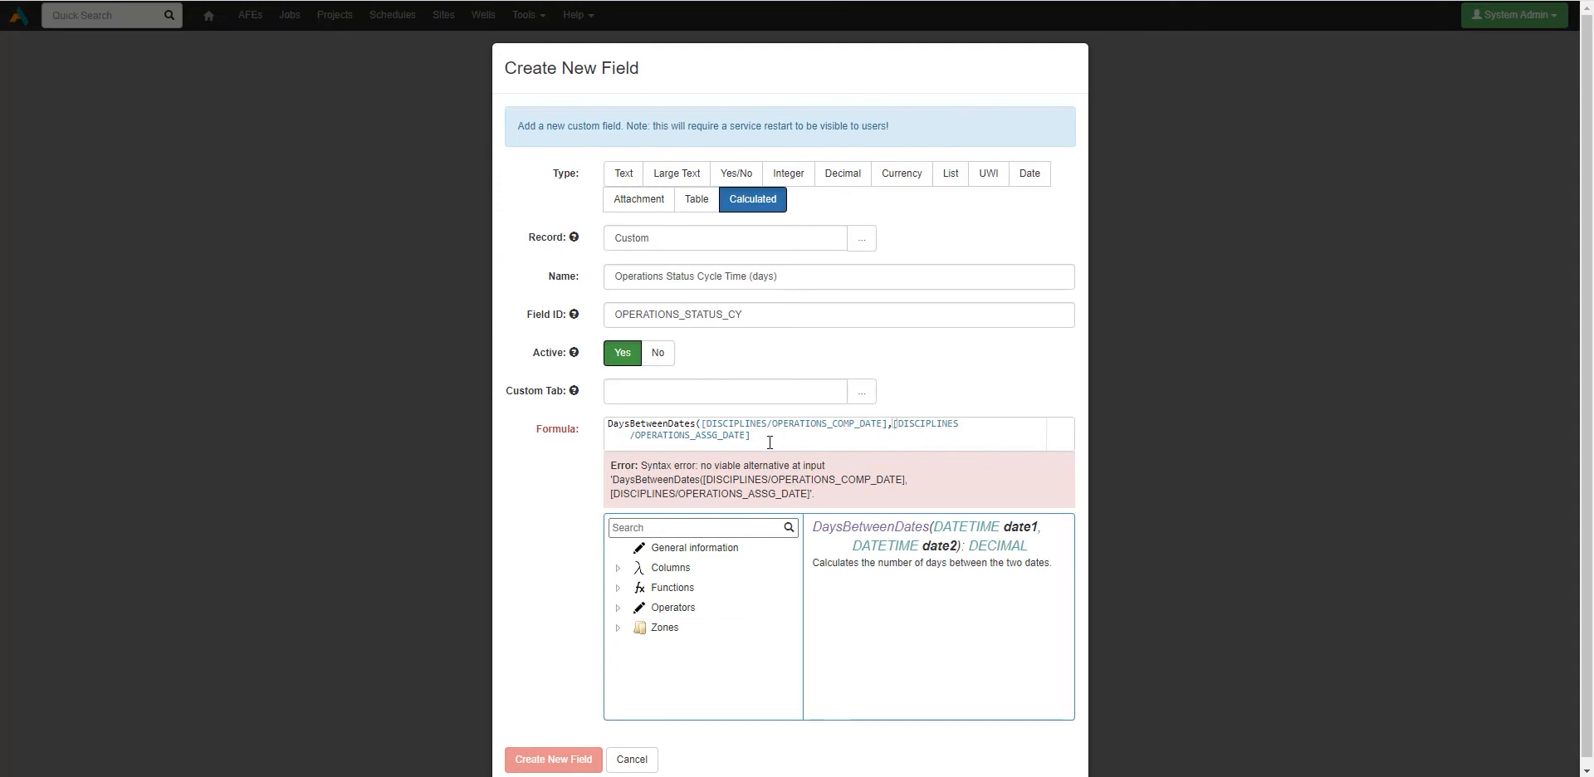
text())
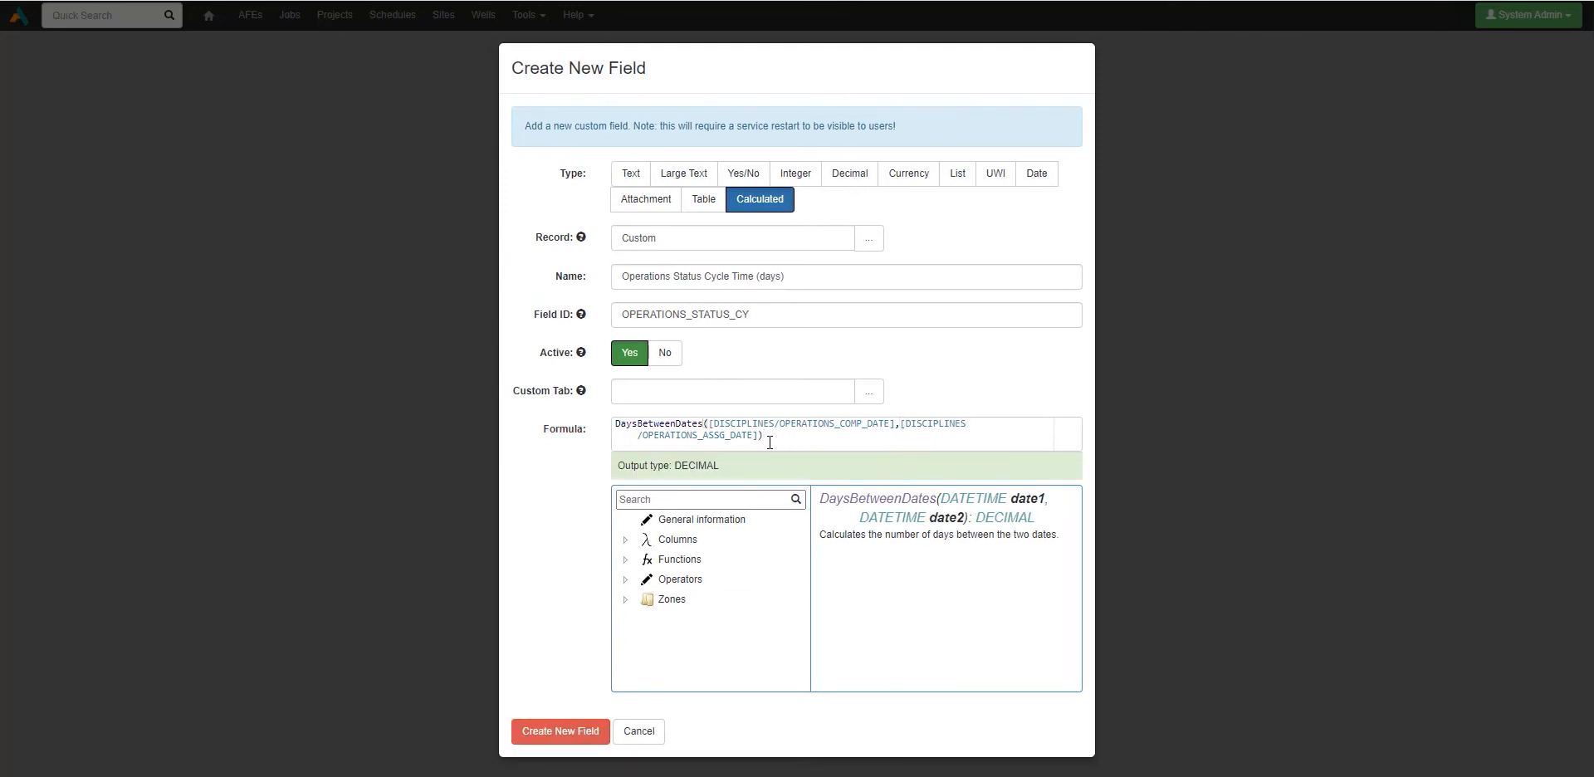
Step: Keep the DECIMAL output type and create the calculated field
drag(731, 463, 616, 469)
click(719, 493)
click(558, 732)
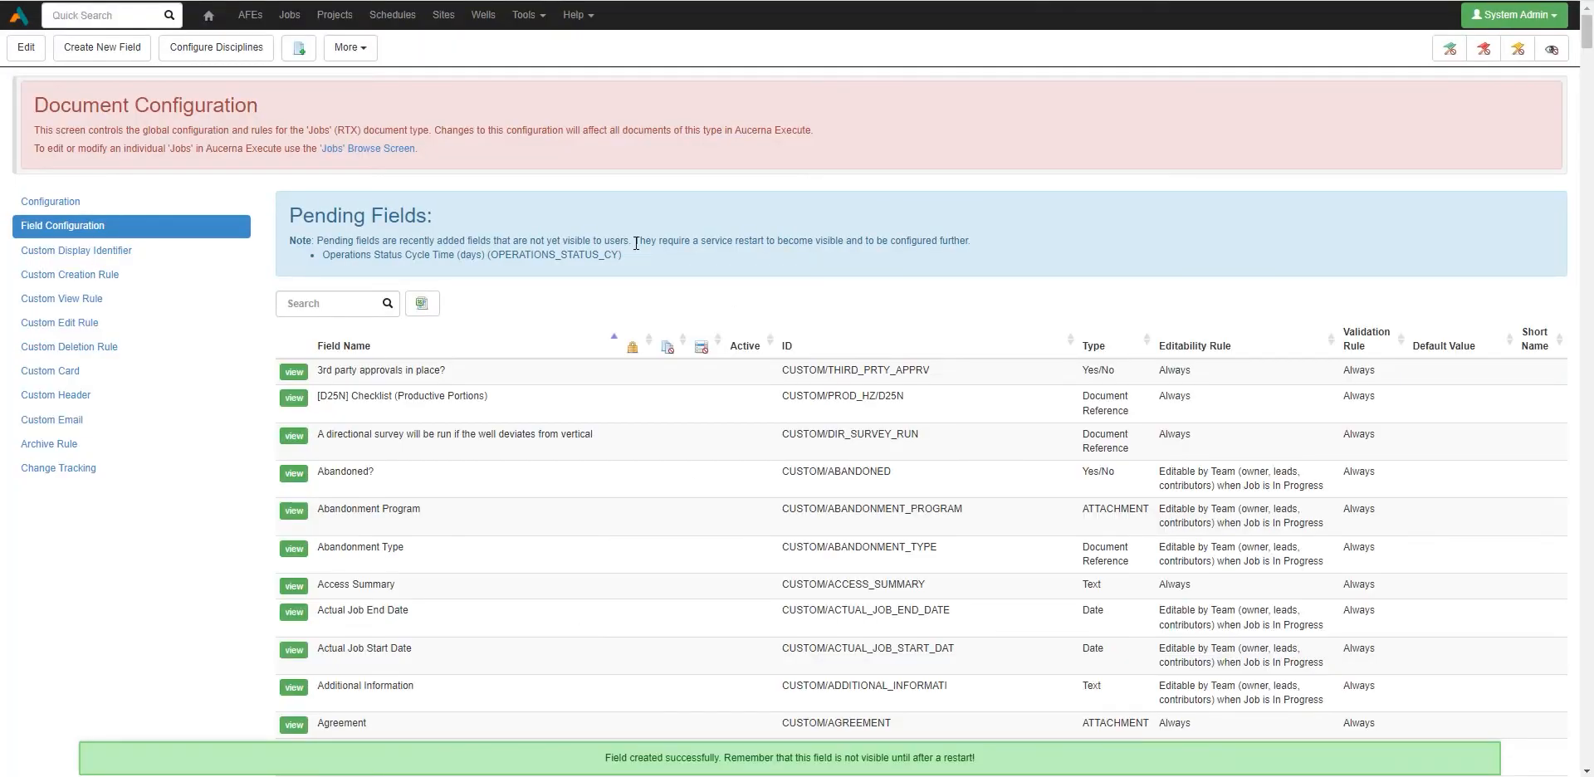
Step: Note the restart-required message and filter the field list by 'operations st' to locate the new field
drag(636, 243, 998, 239)
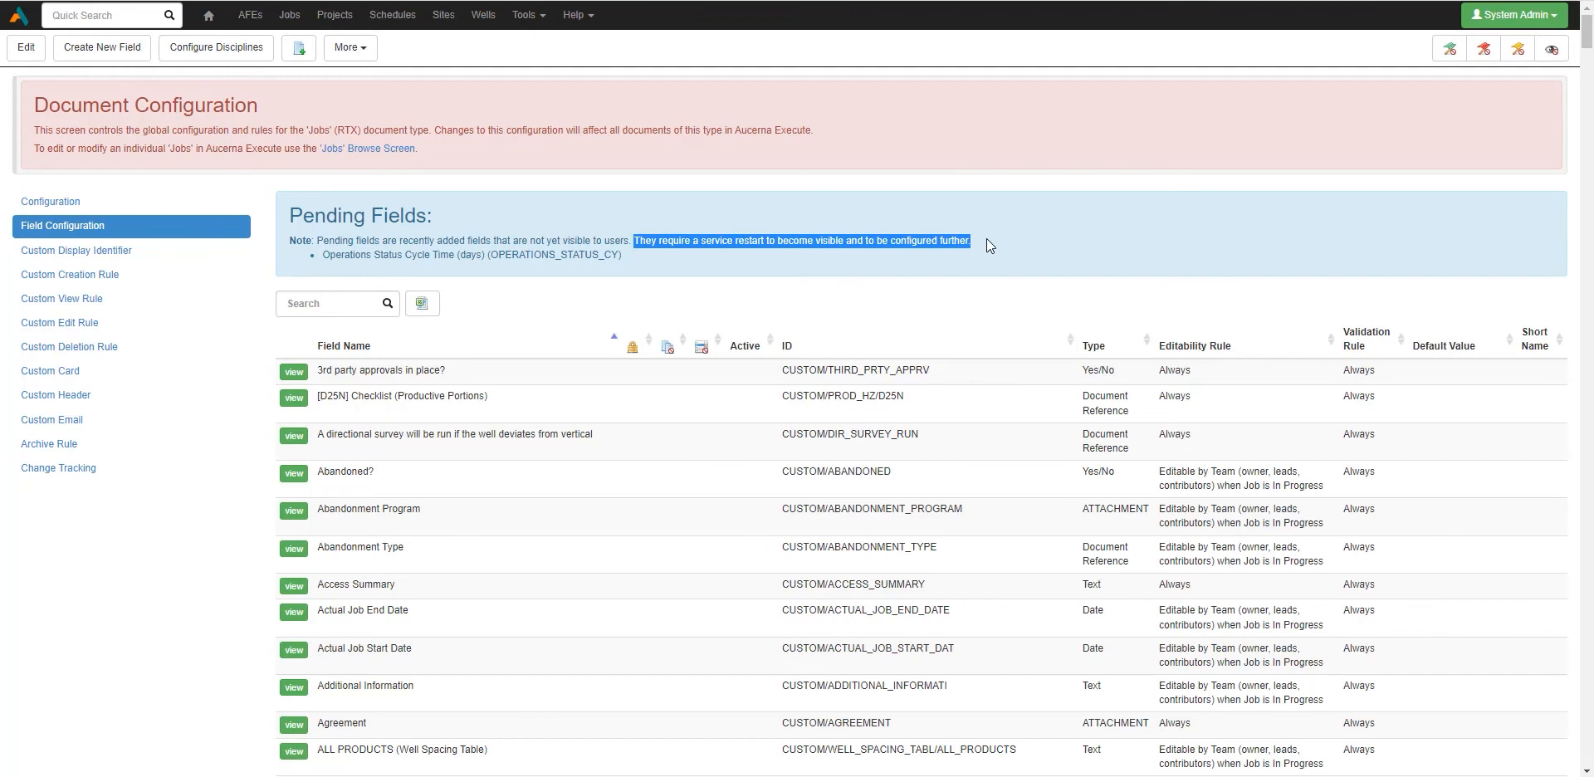
click(986, 239)
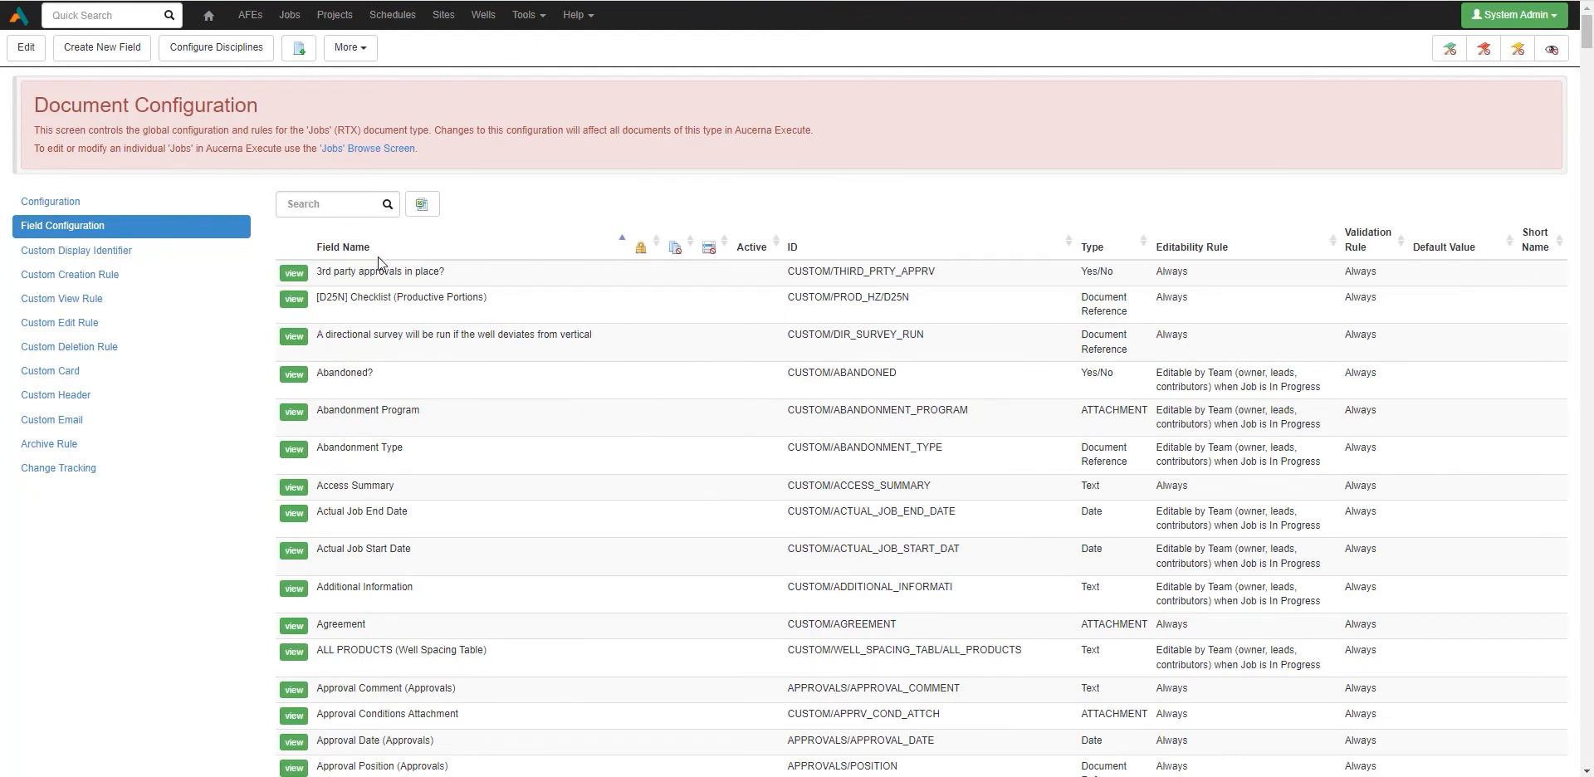
click(329, 204)
text(operations st)
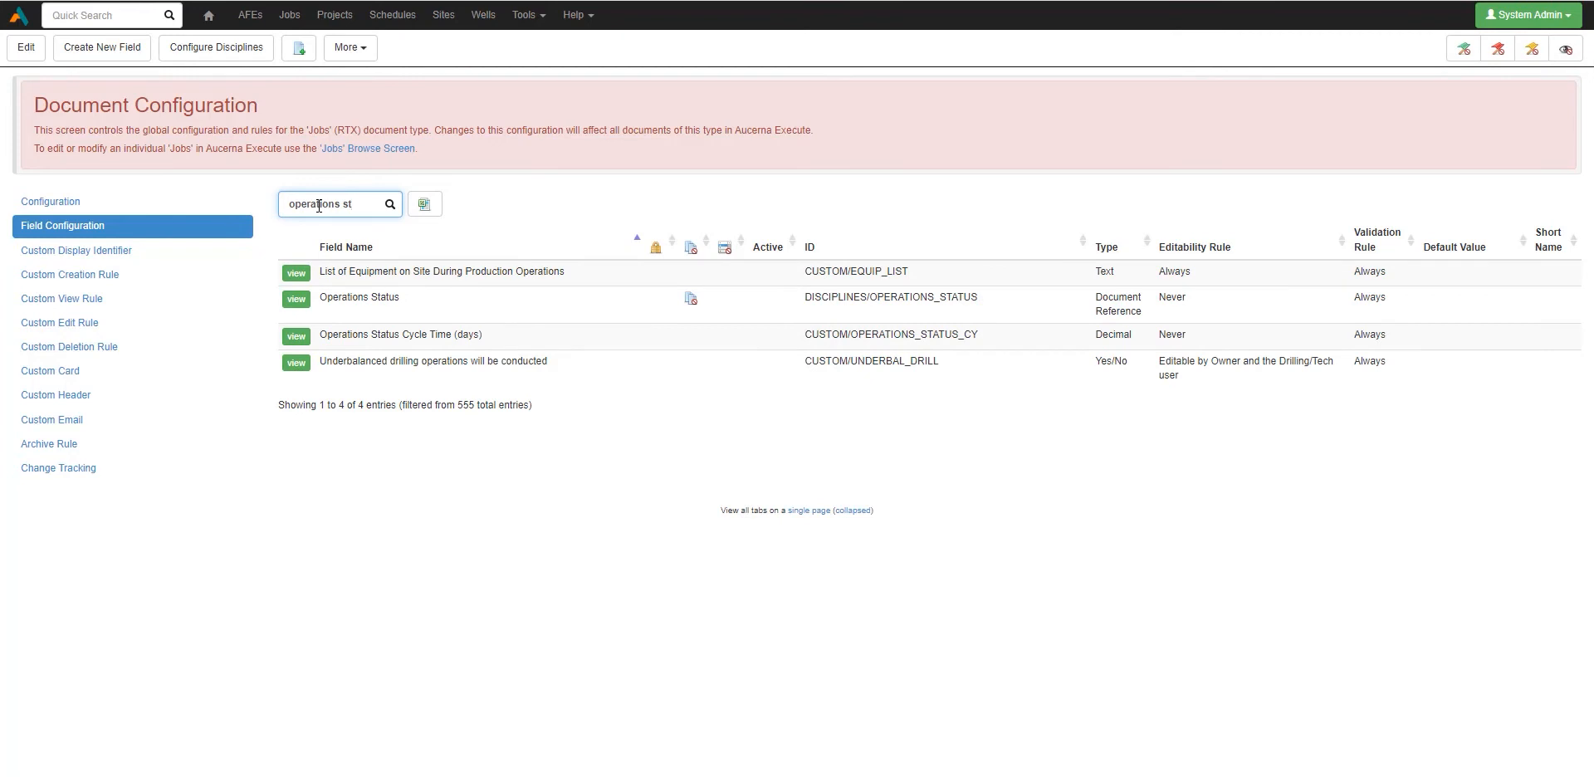
drag(320, 336, 450, 351)
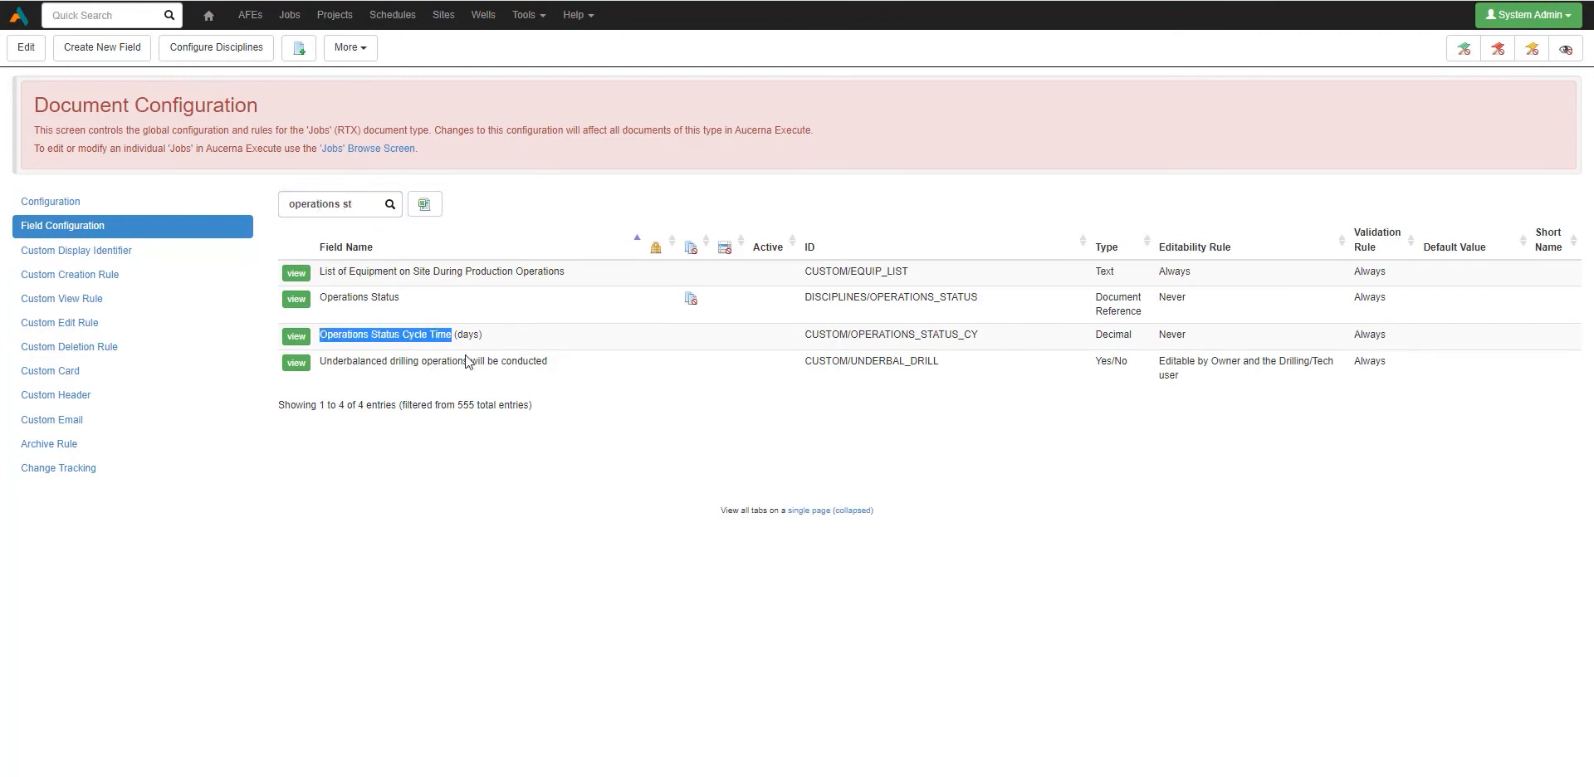
click(496, 355)
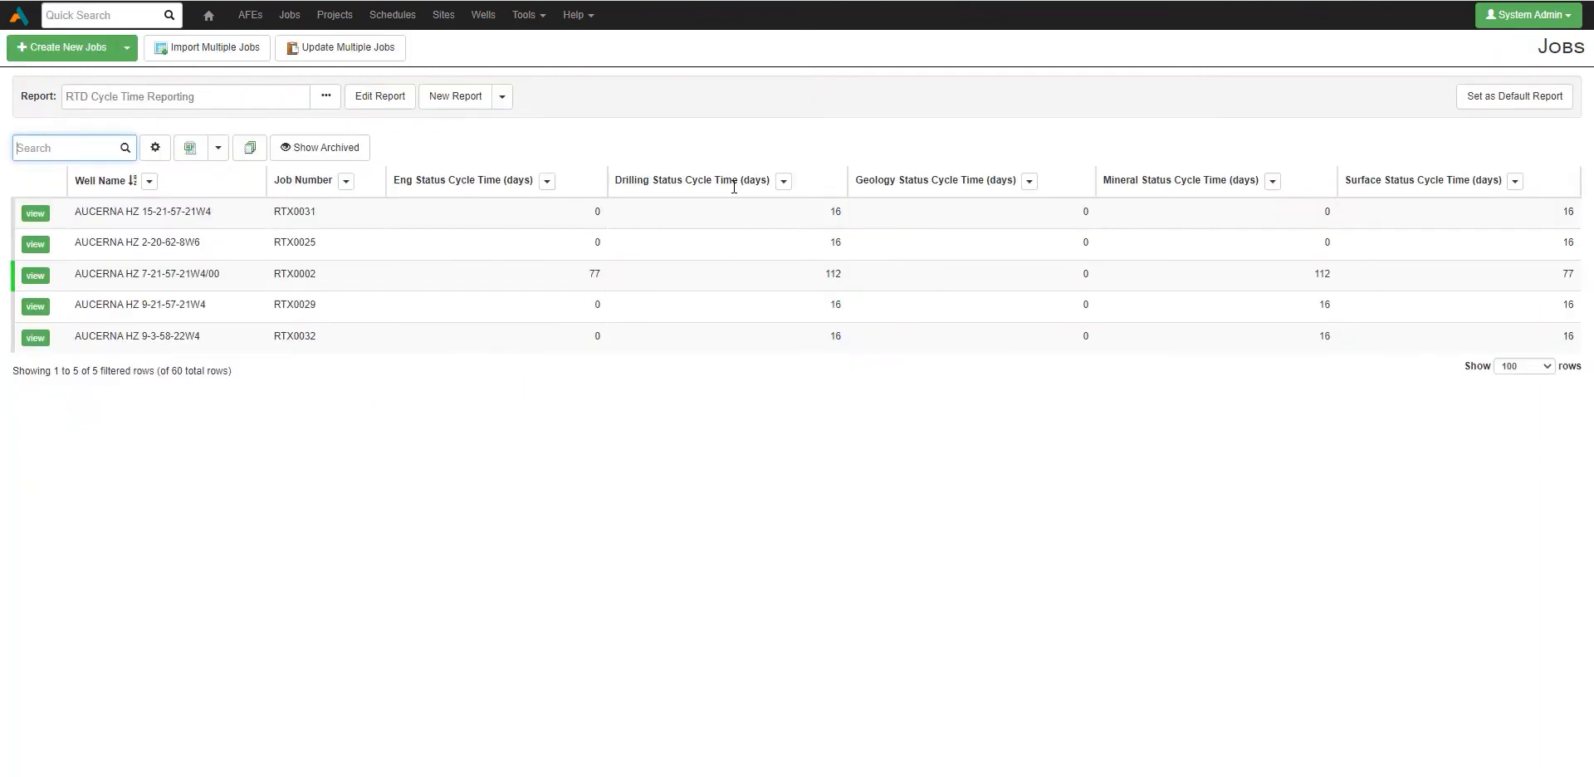
Step: Add the Operations Status Cycle Time (days) column after Job Number and save the report
click(381, 106)
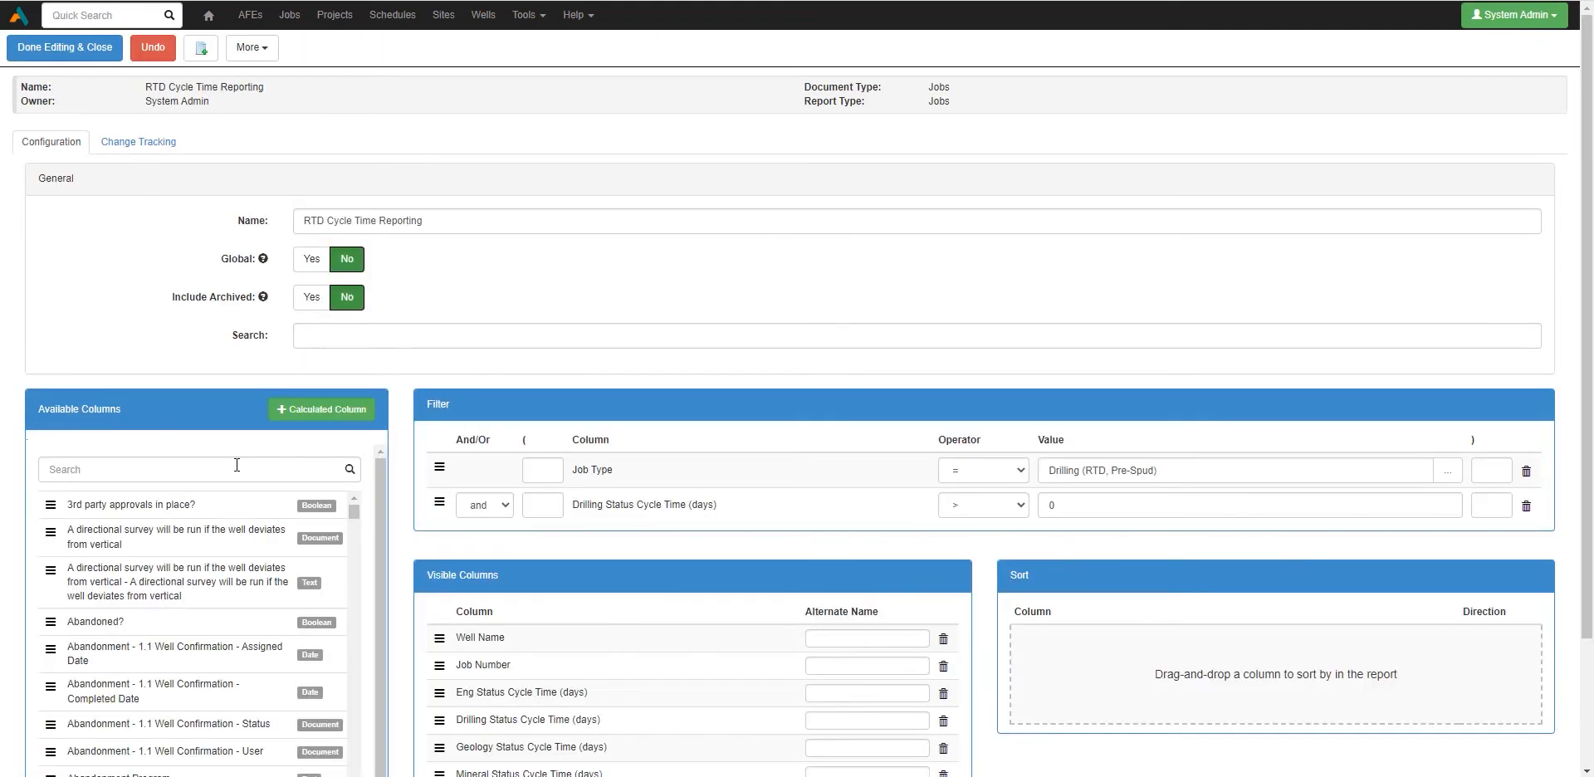
click(237, 465)
text(operations)
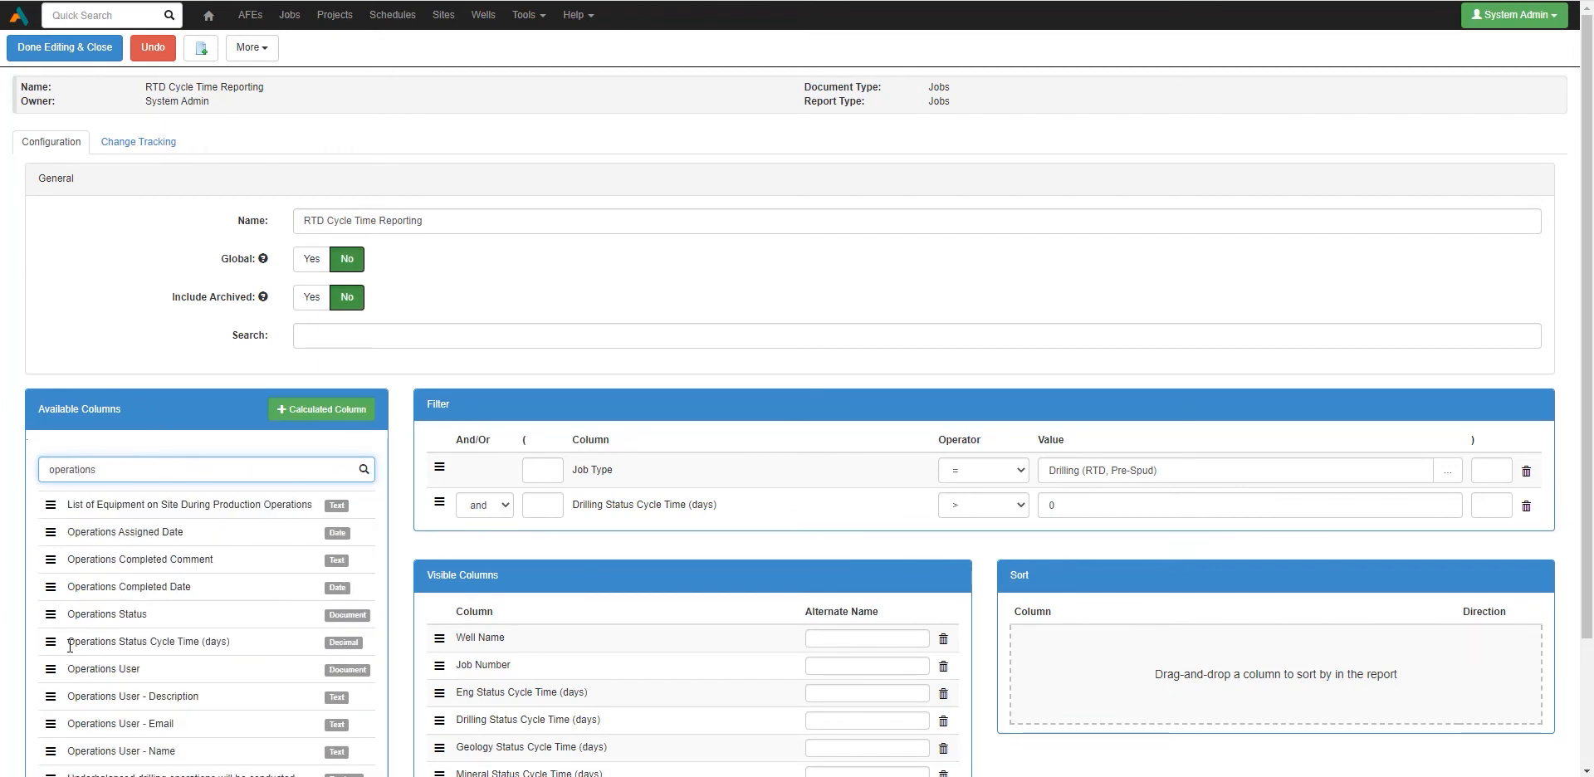
drag(53, 644, 450, 694)
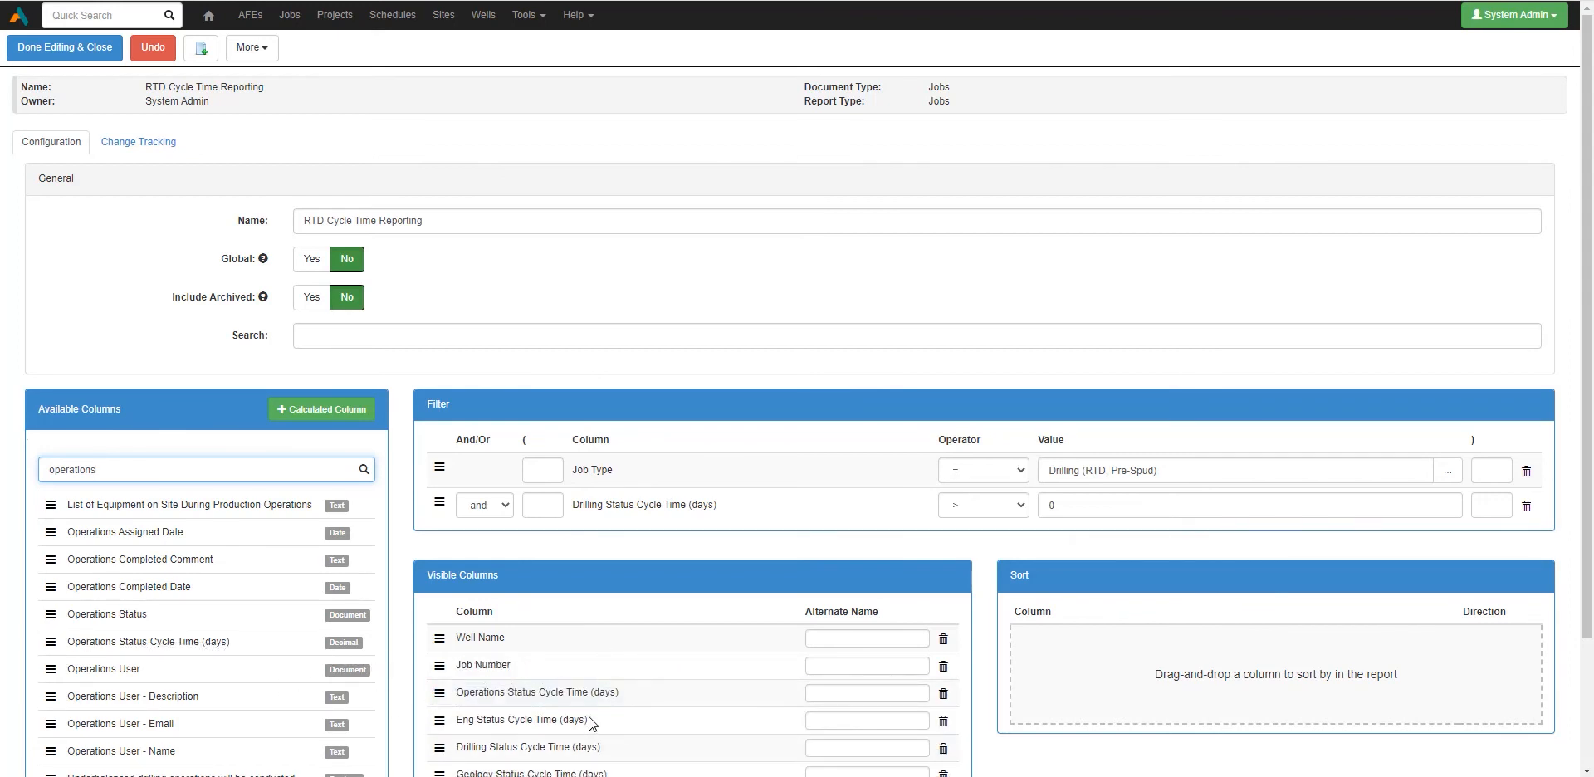
click(30, 48)
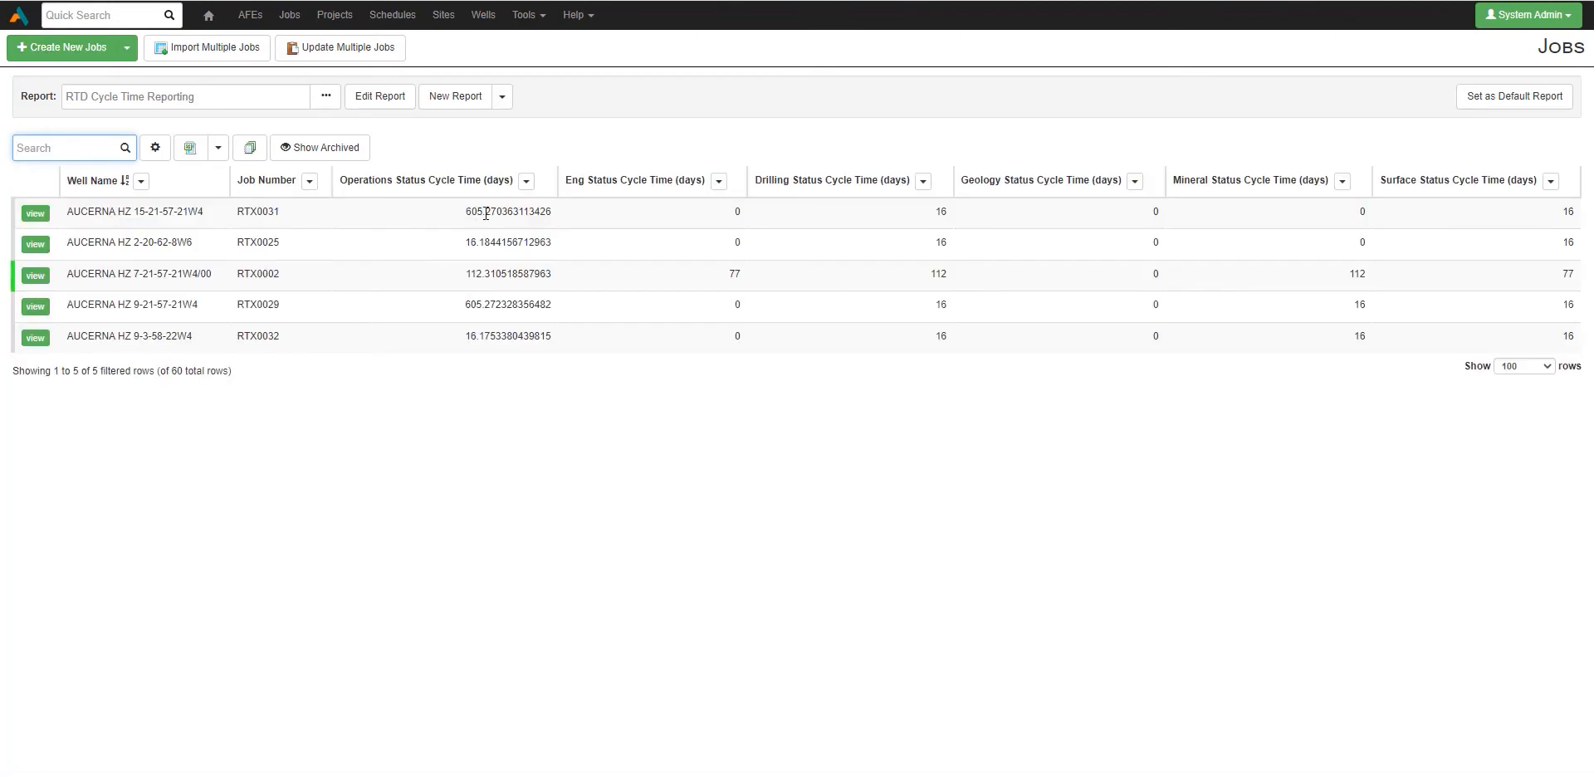
Step: Review the long decimal cycle-time values in the report's first three rows
drag(486, 213, 586, 214)
click(548, 243)
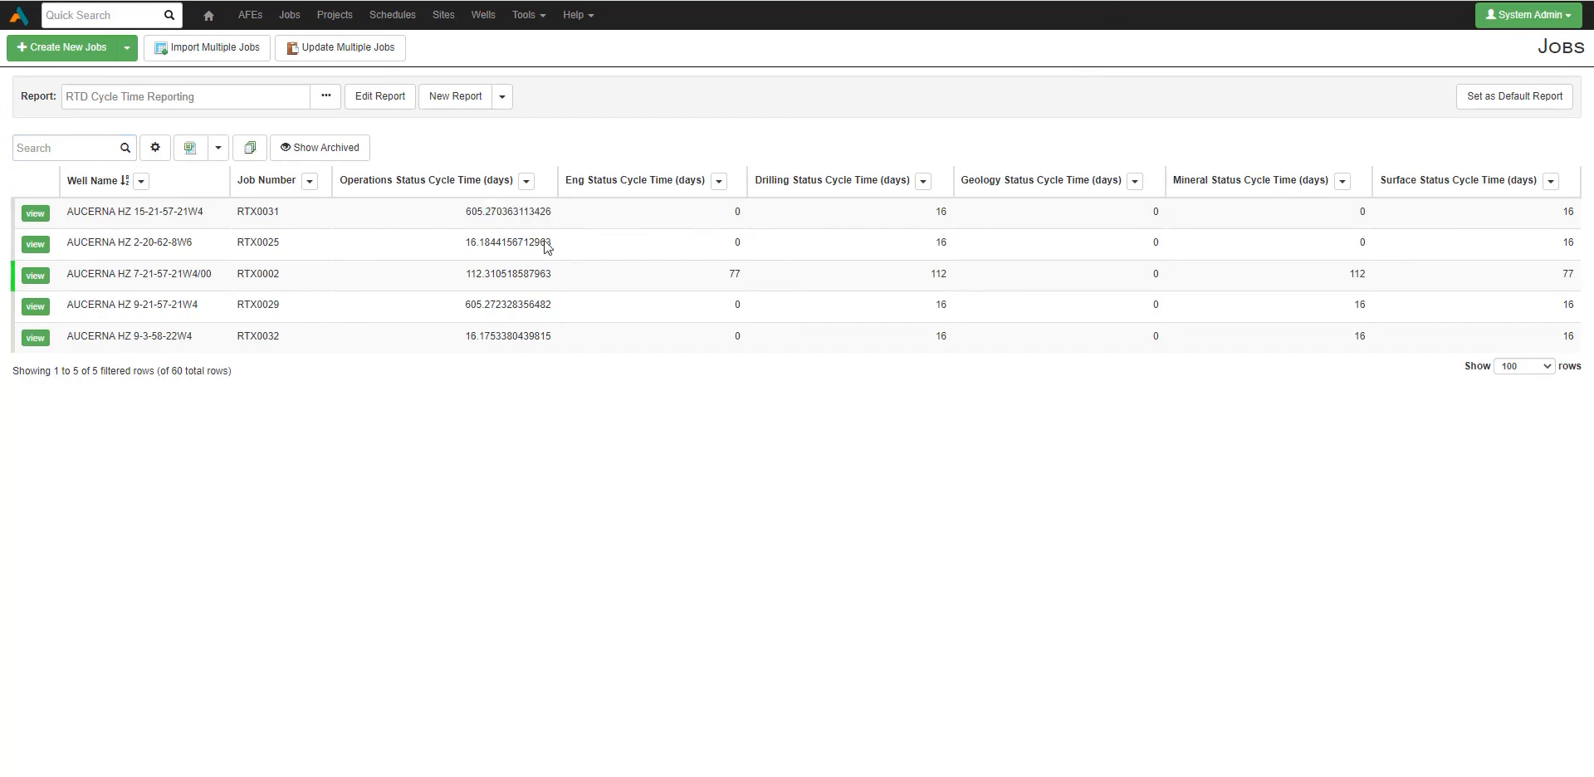
drag(480, 242, 573, 251)
click(778, 336)
drag(488, 277, 555, 282)
click(546, 310)
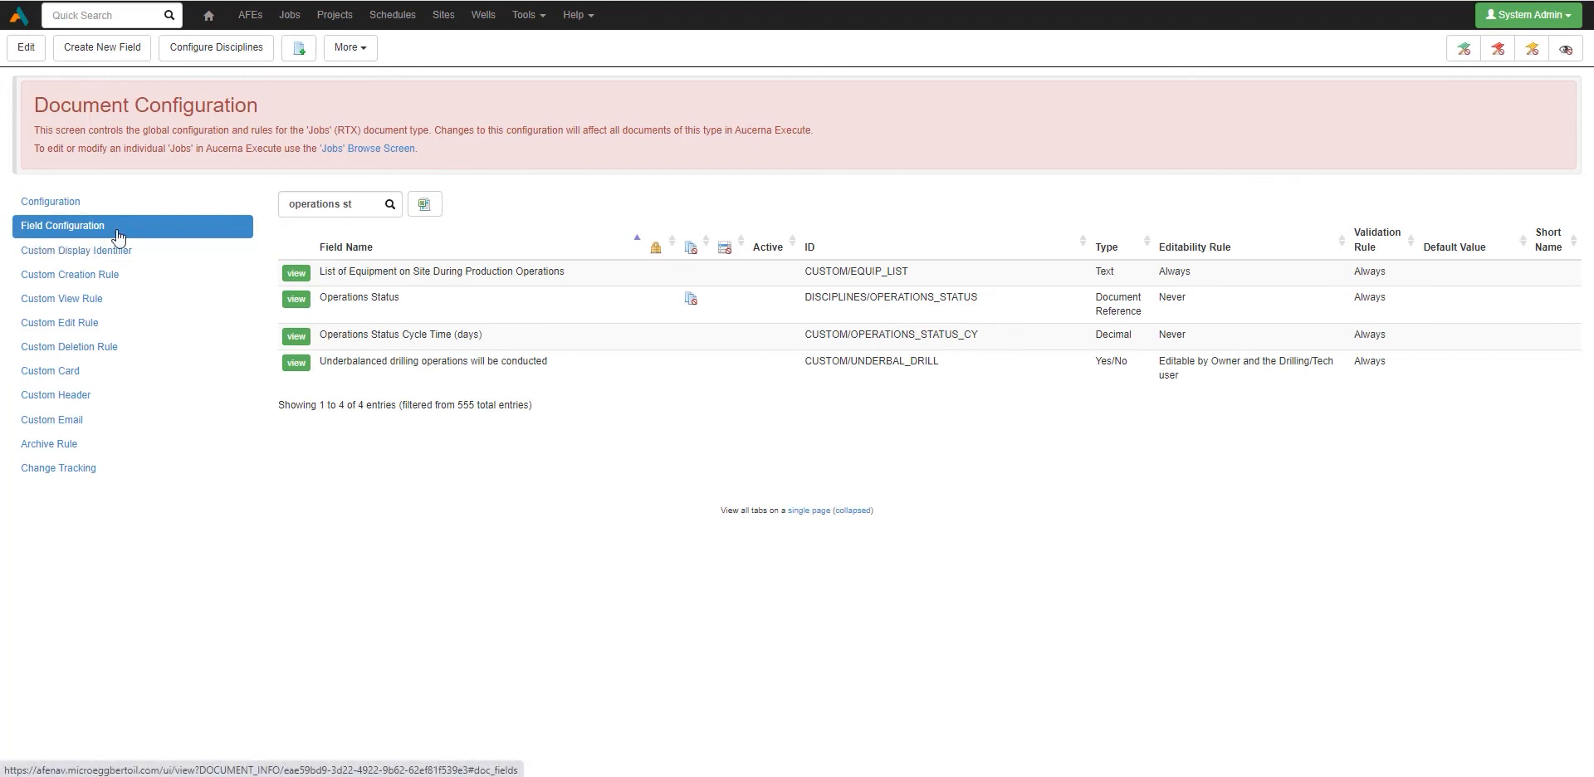
Step: Open the Operations Status Cycle Time (days) field's formula and move to its start
drag(320, 335, 453, 338)
click(326, 337)
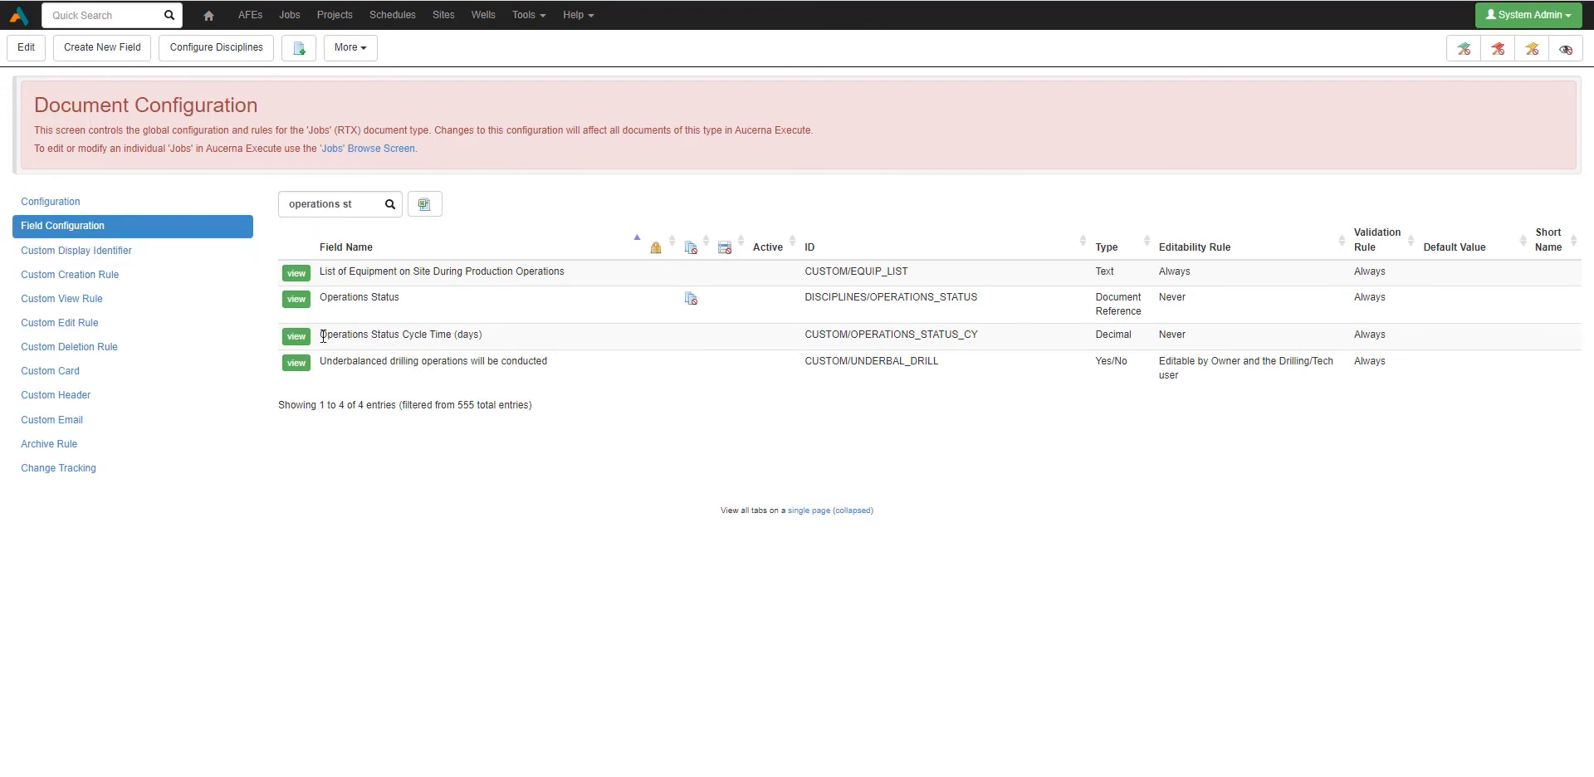
click(298, 337)
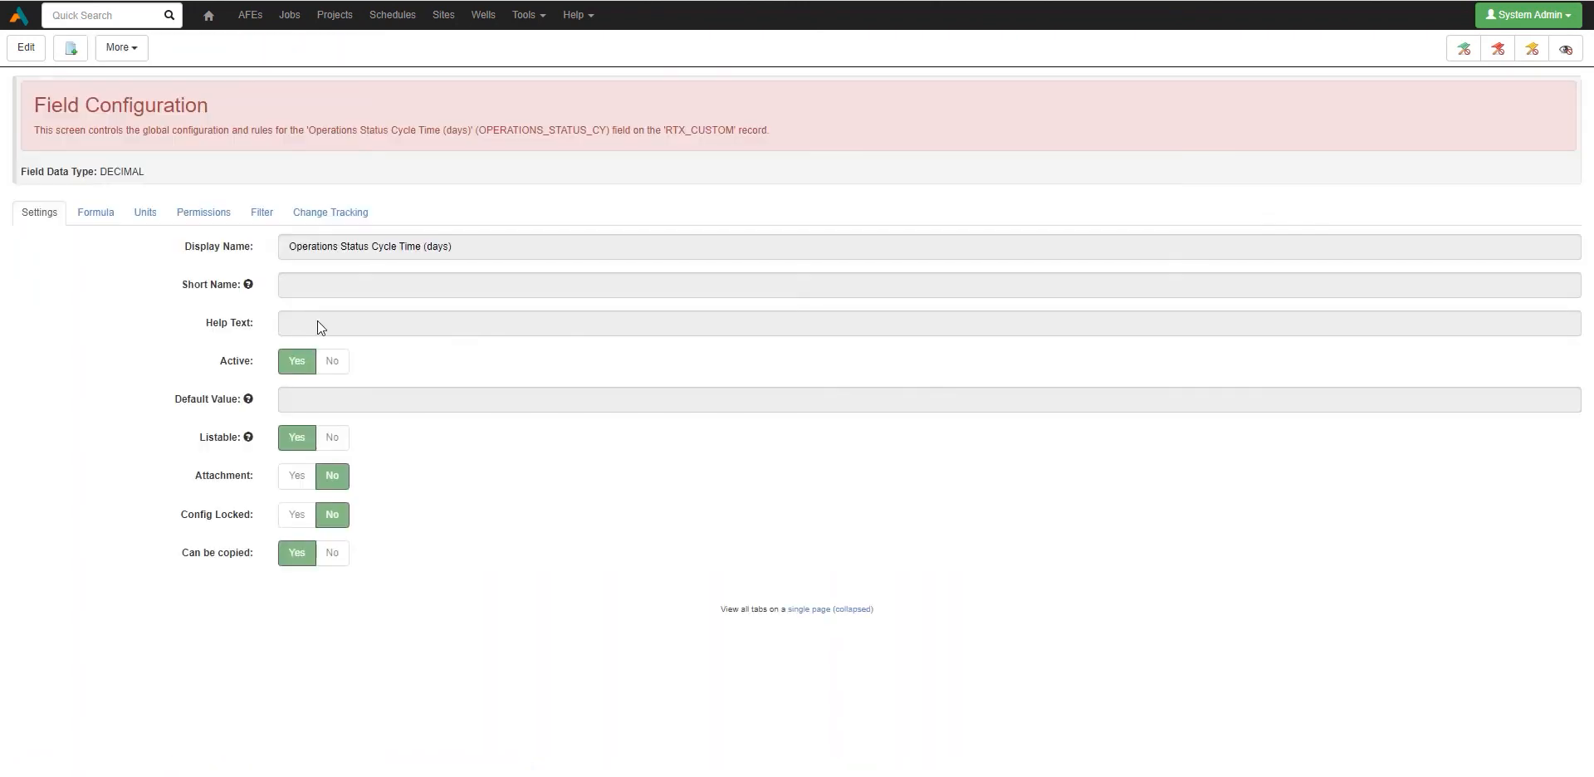
click(89, 231)
click(78, 263)
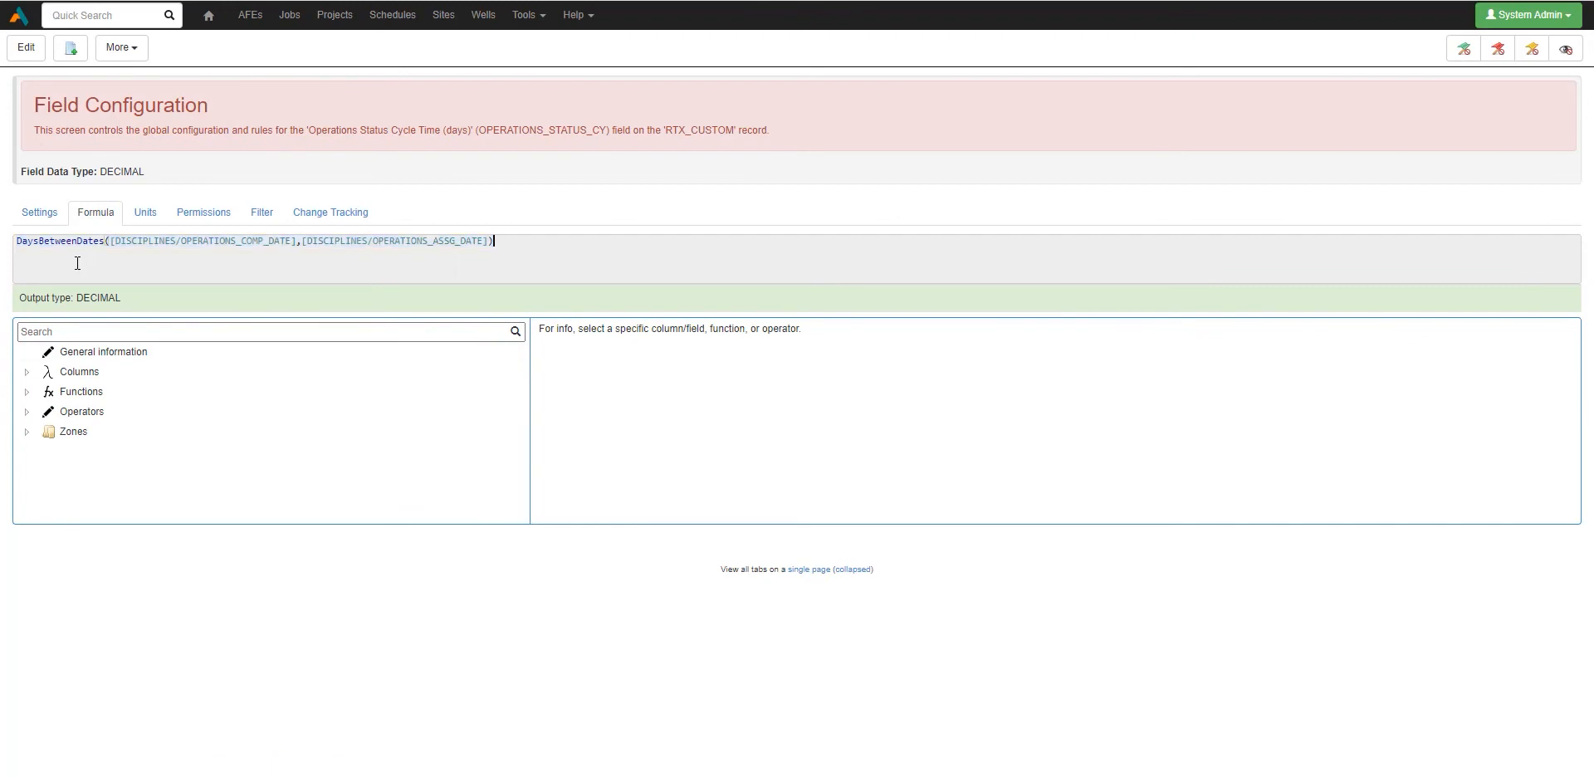
key(Home)
Step: Read the Round function's description under Numeric functions, then put the field into edit mode
click(27, 394)
scroll(178, 385, down, 1)
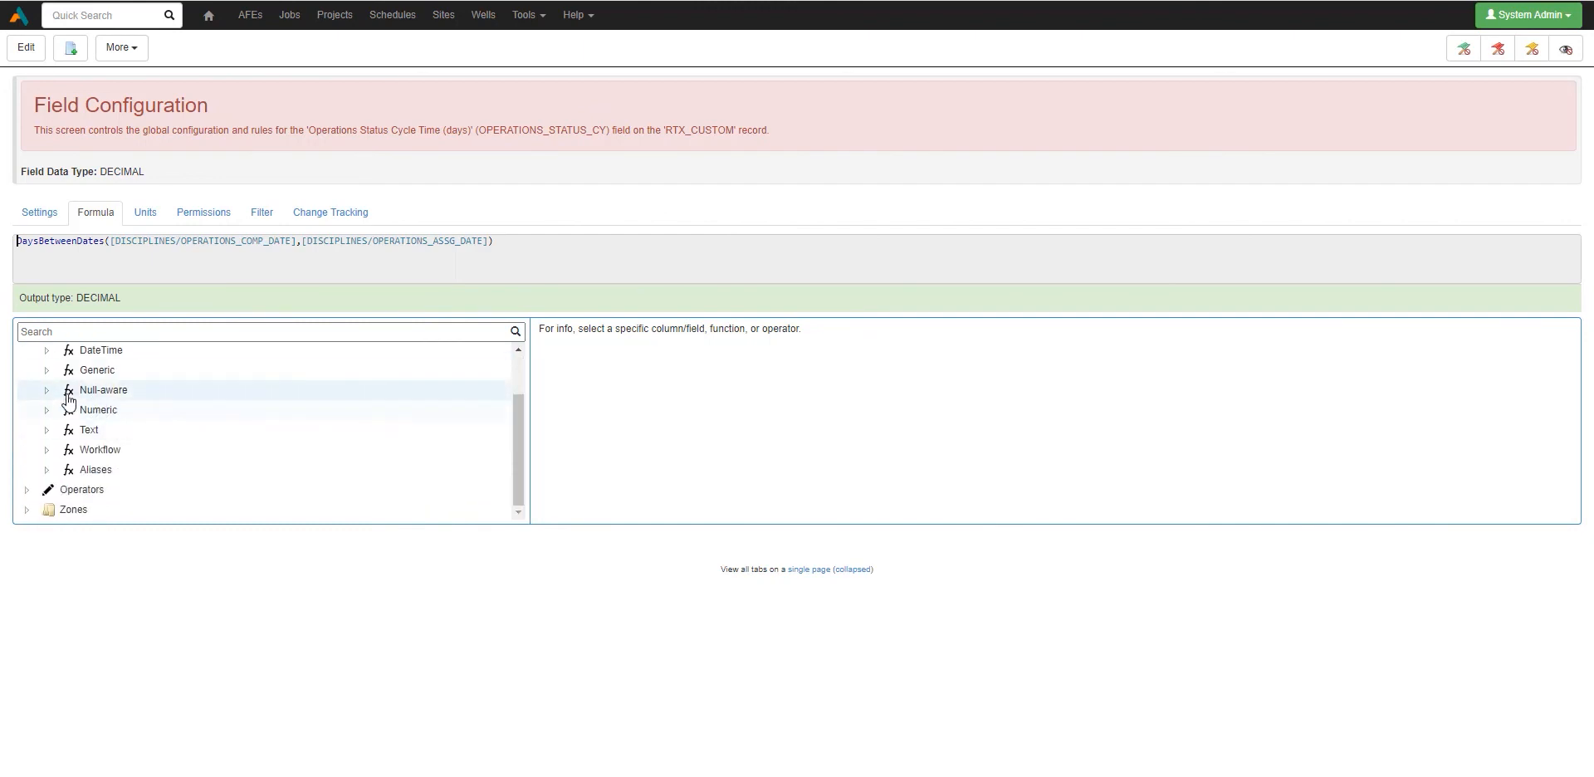
click(47, 411)
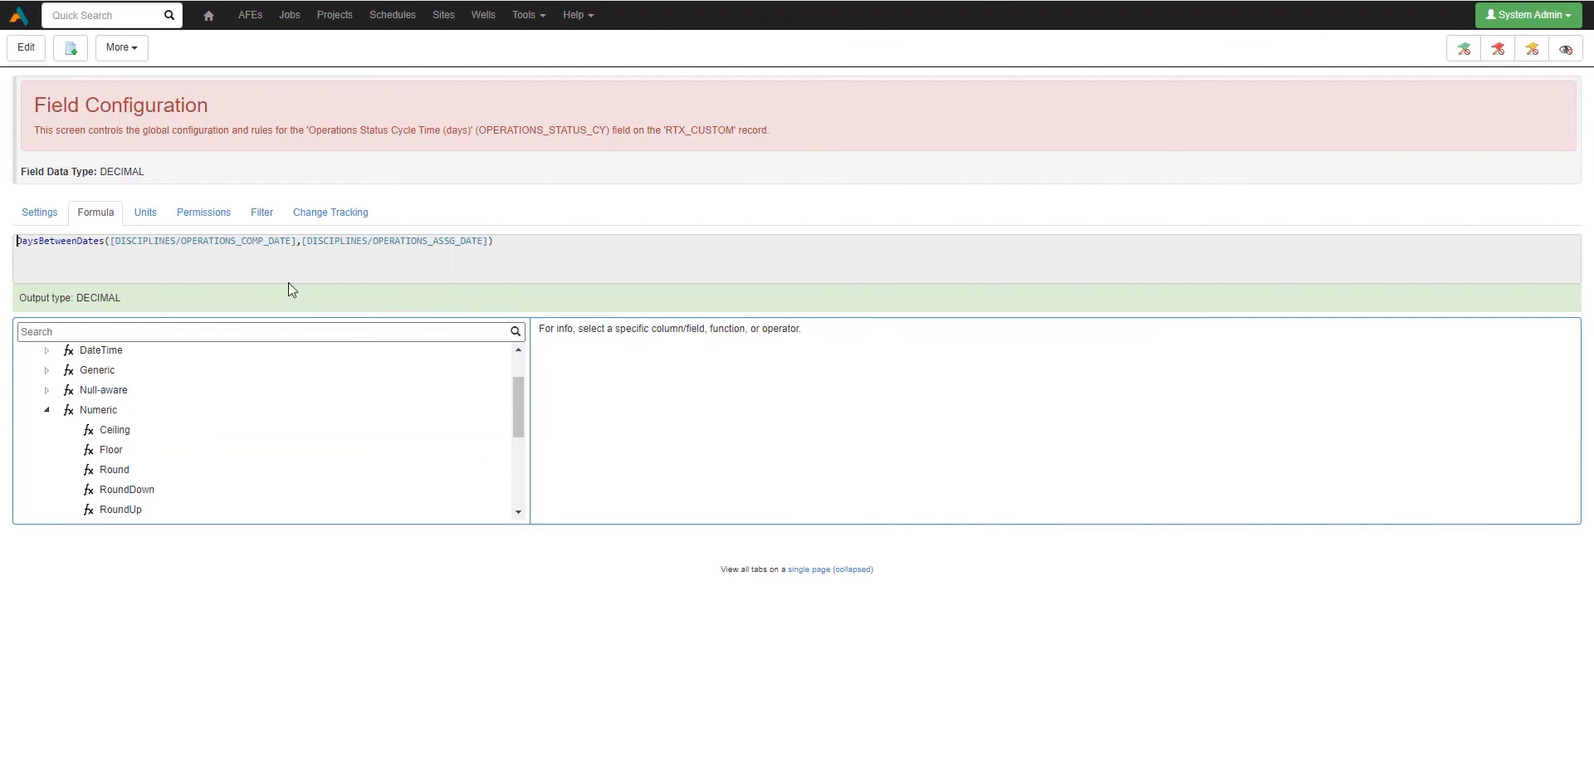
scroll(158, 465, down, 1)
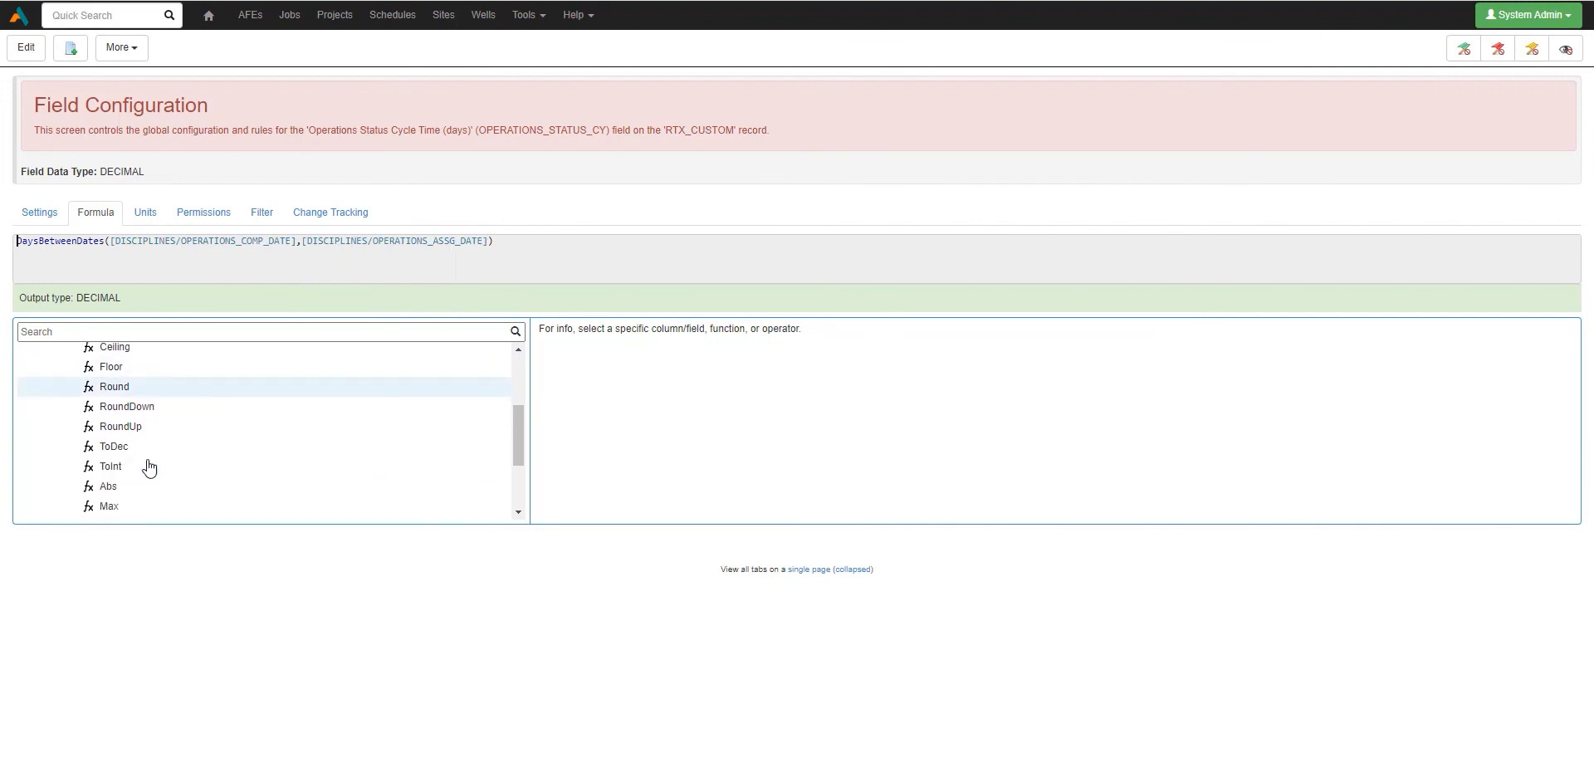
click(113, 388)
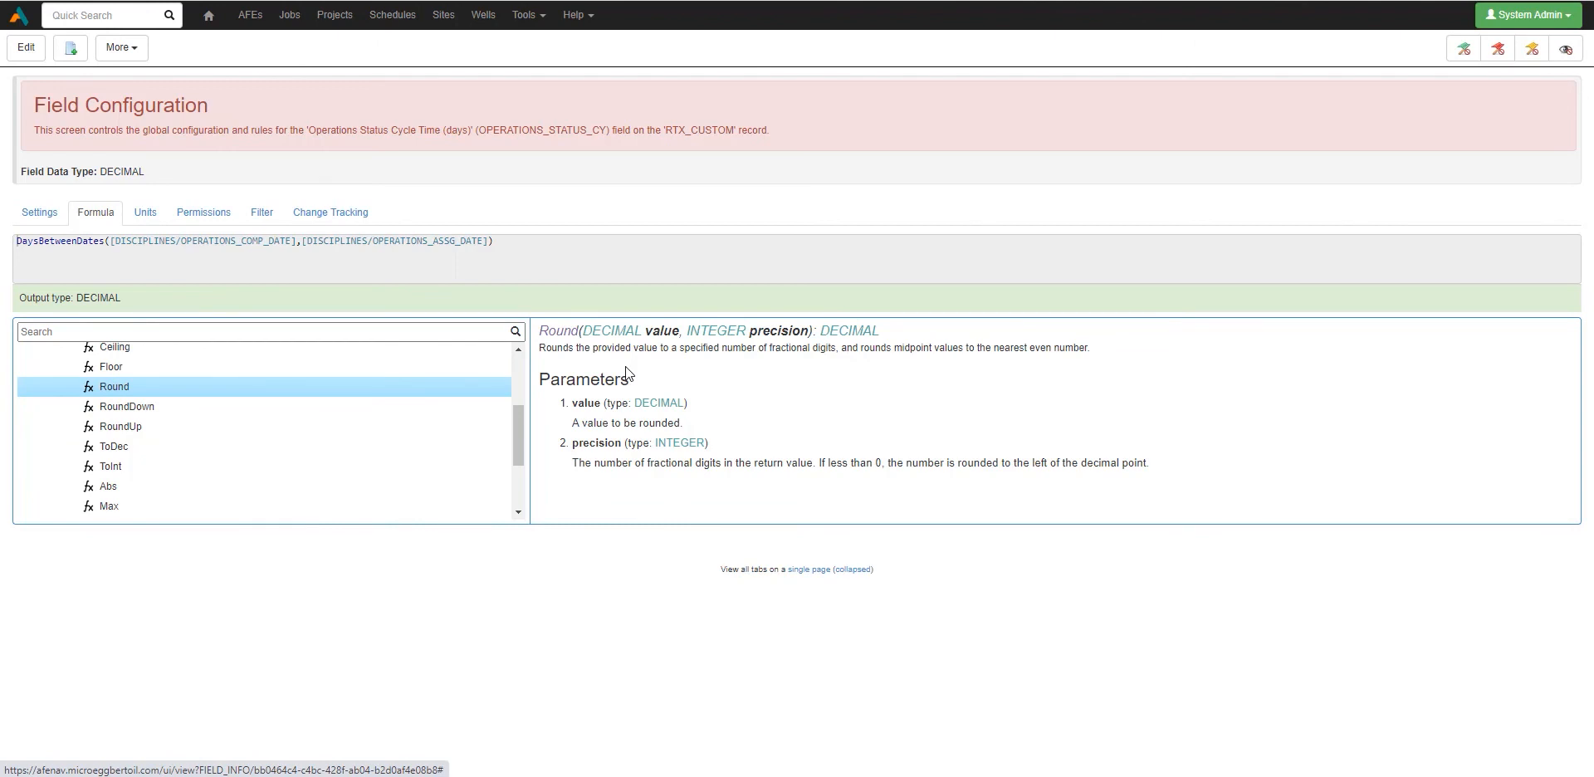
scroll(142, 403, up, 2)
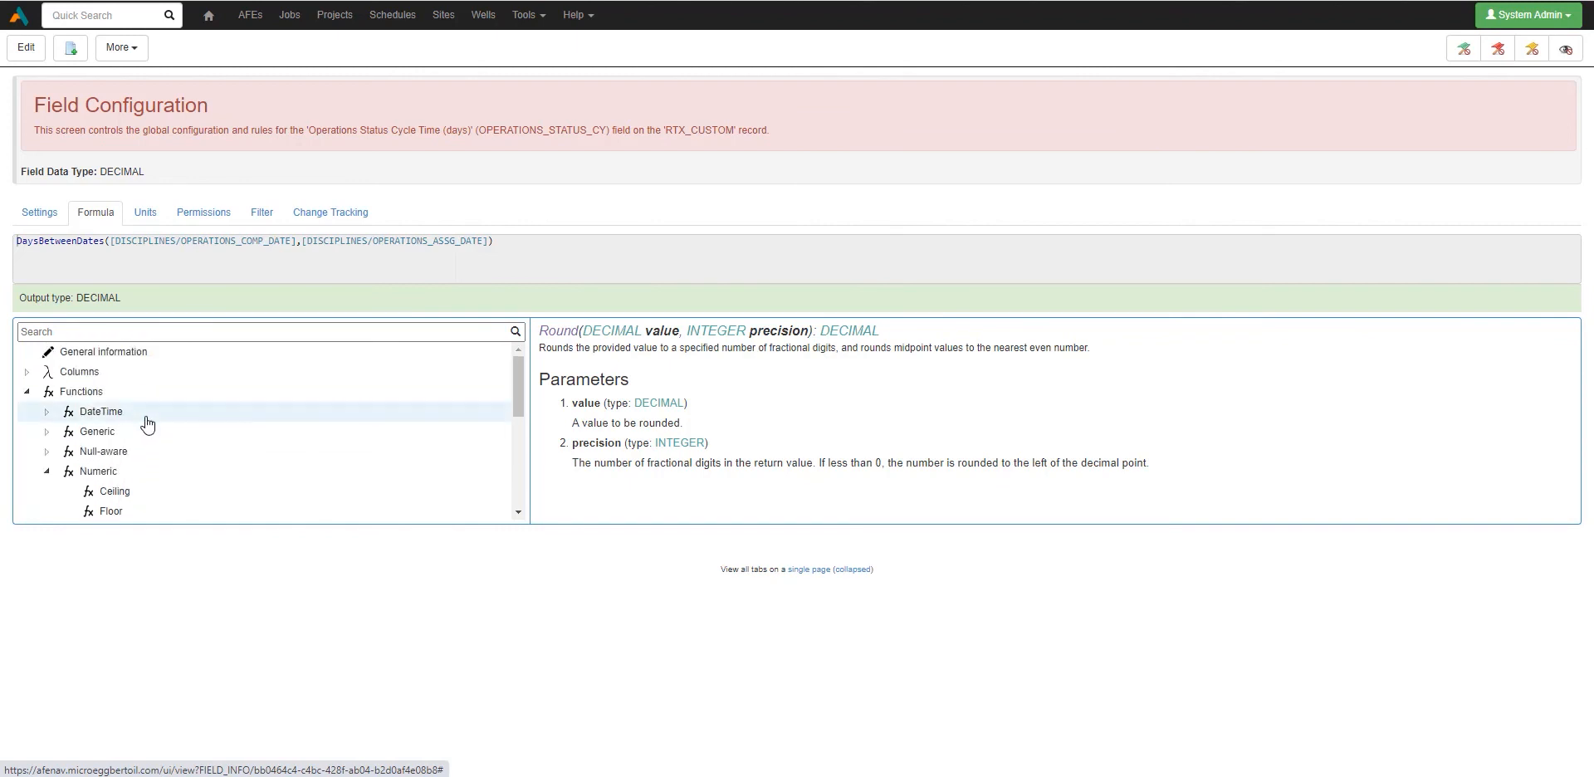
scroll(137, 440, down, 1)
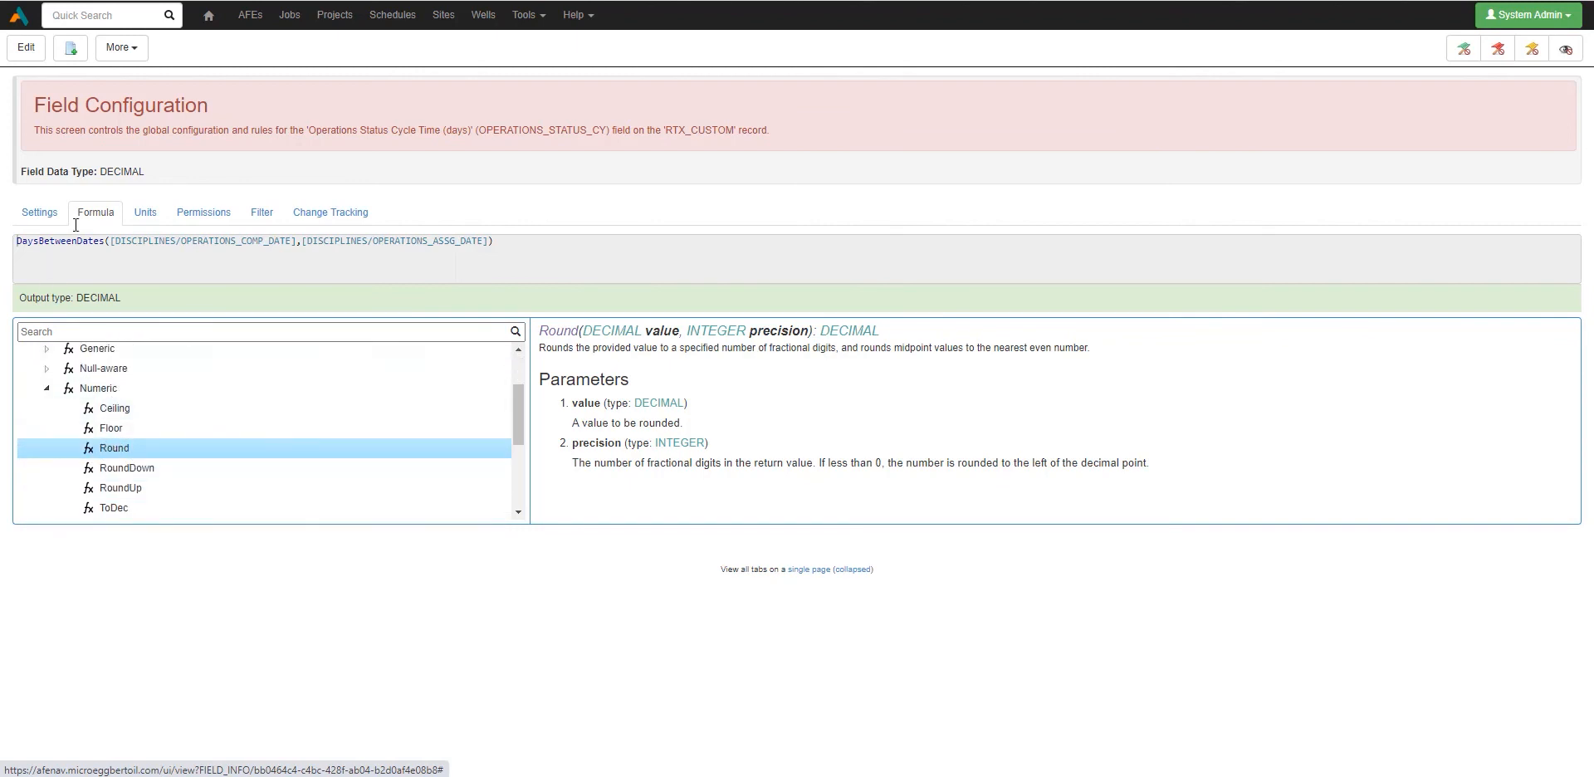
click(25, 50)
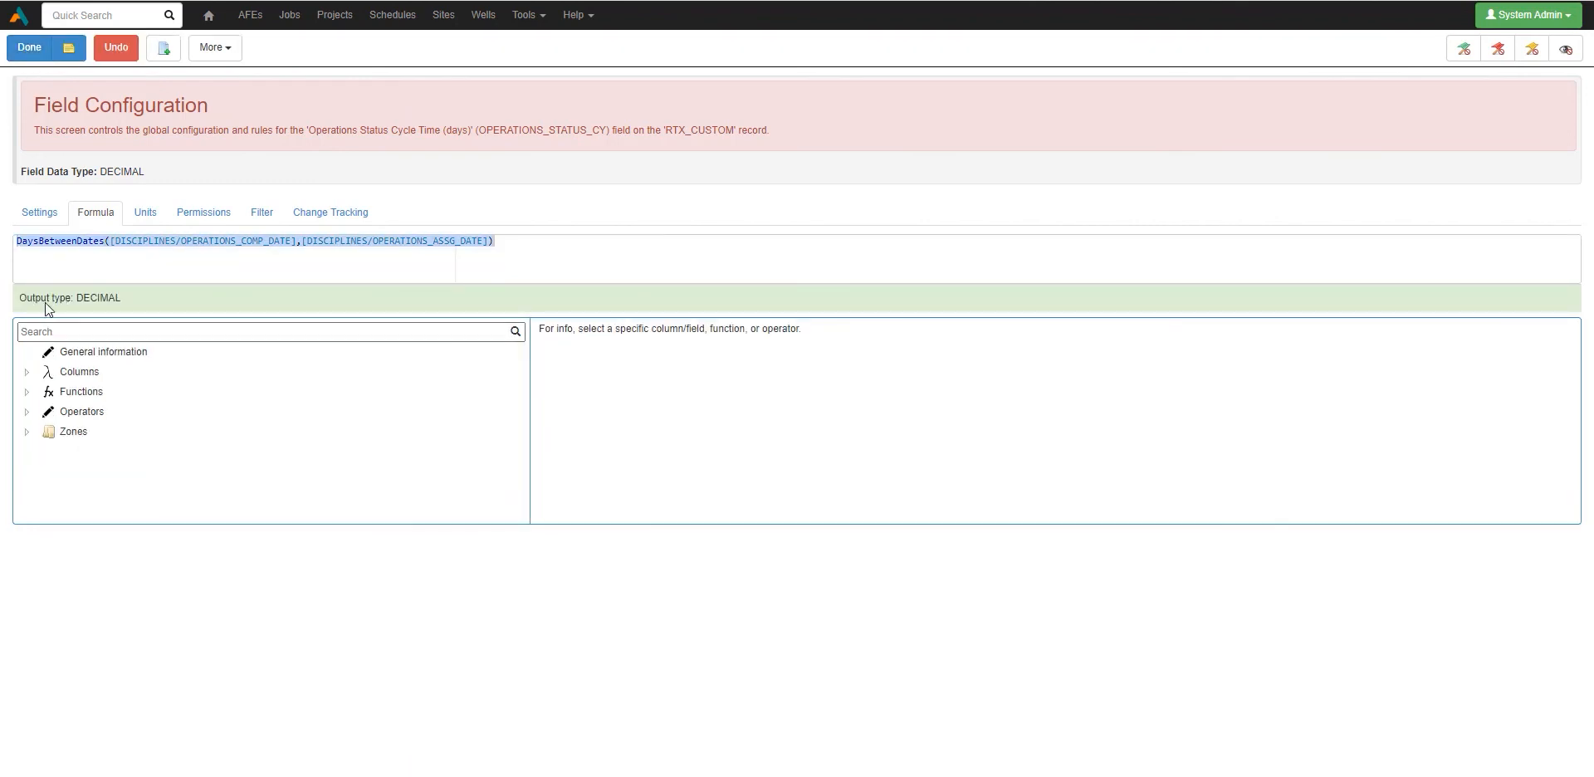
Step: Wrap the DaysBetweenDates formula in Round(...,0), save it, and confirm the first row reads 605
text(Round()
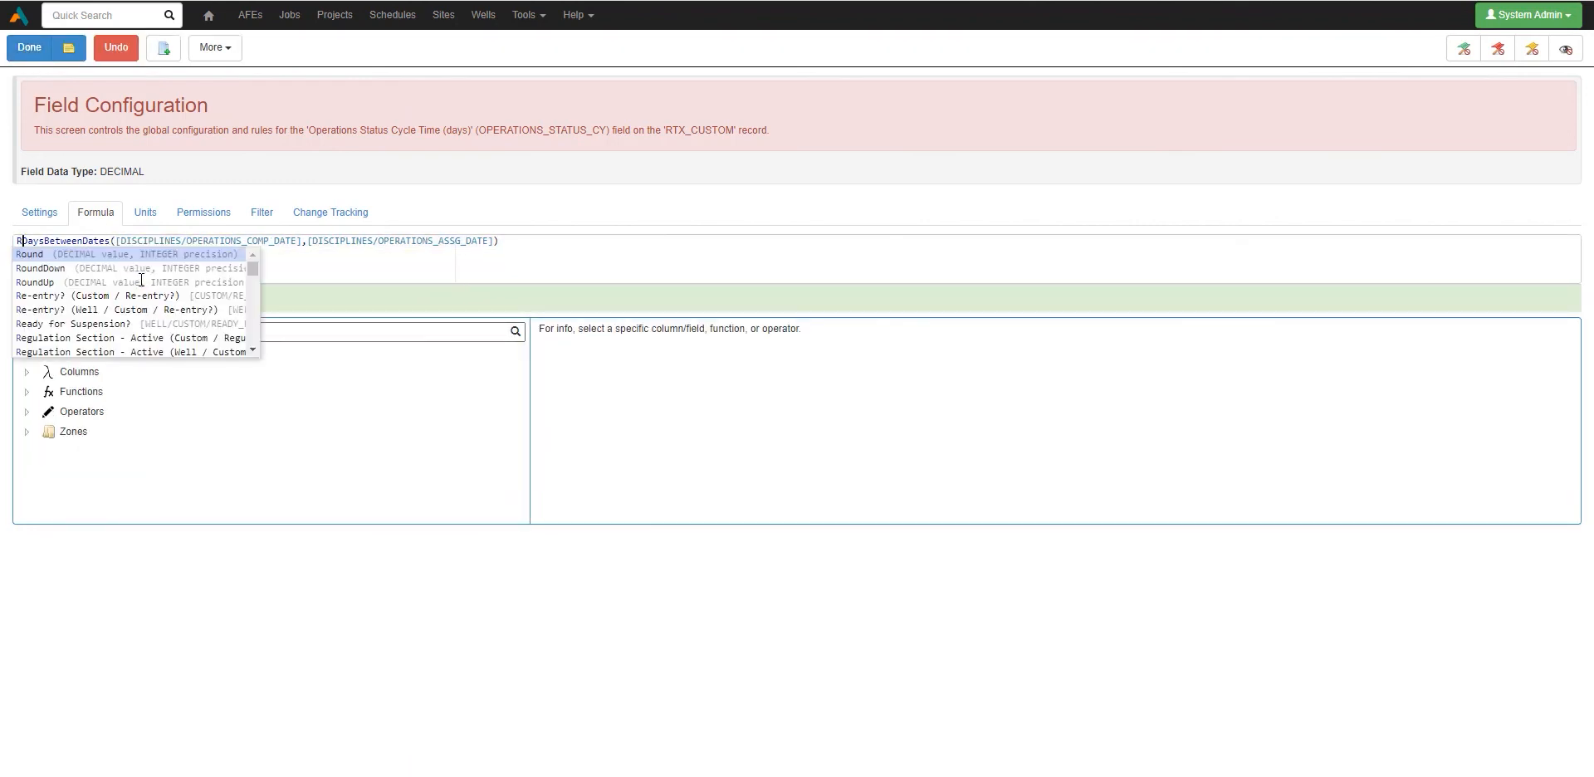
click(544, 241)
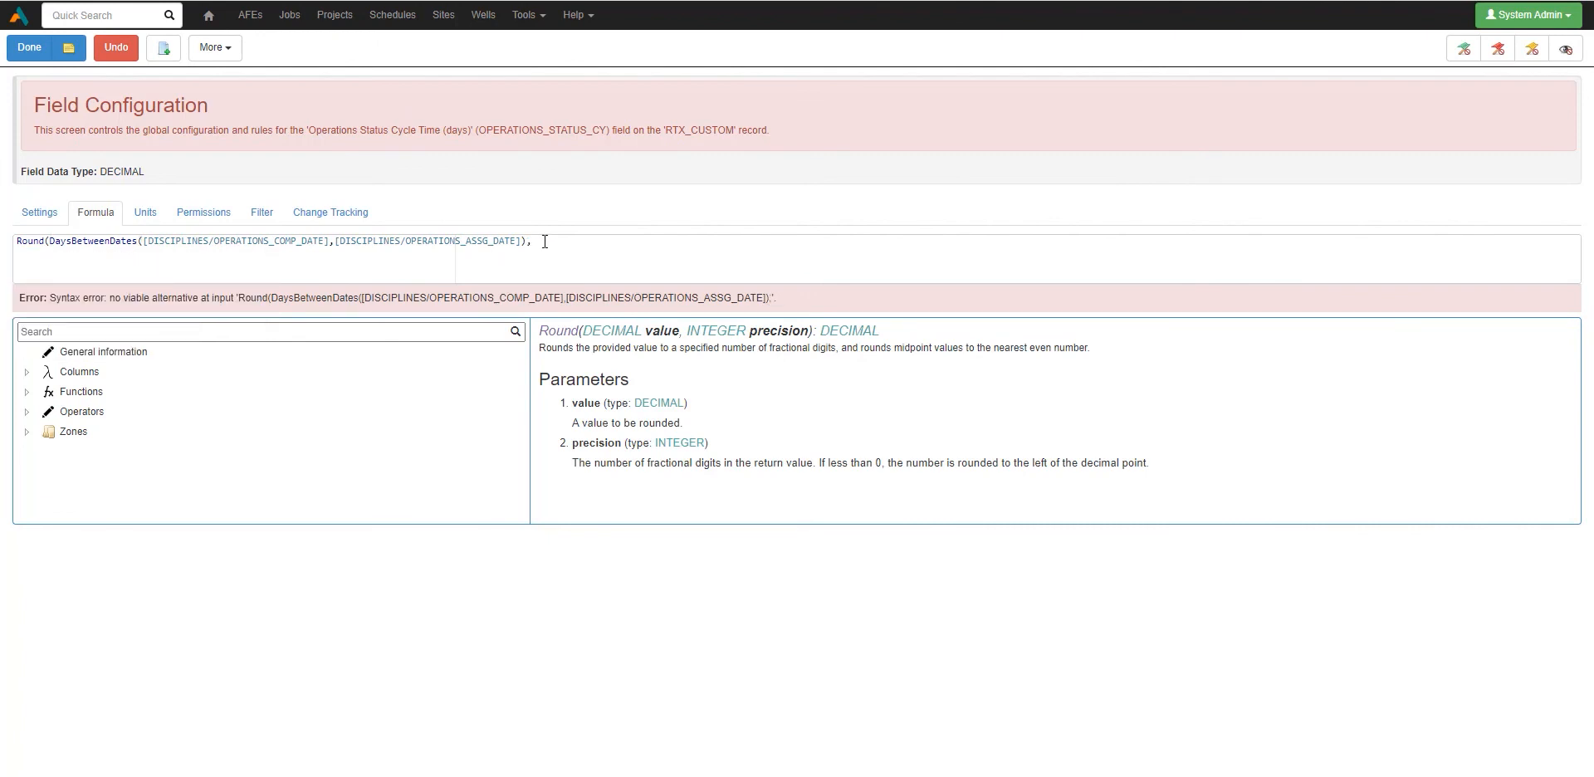
text(,0)
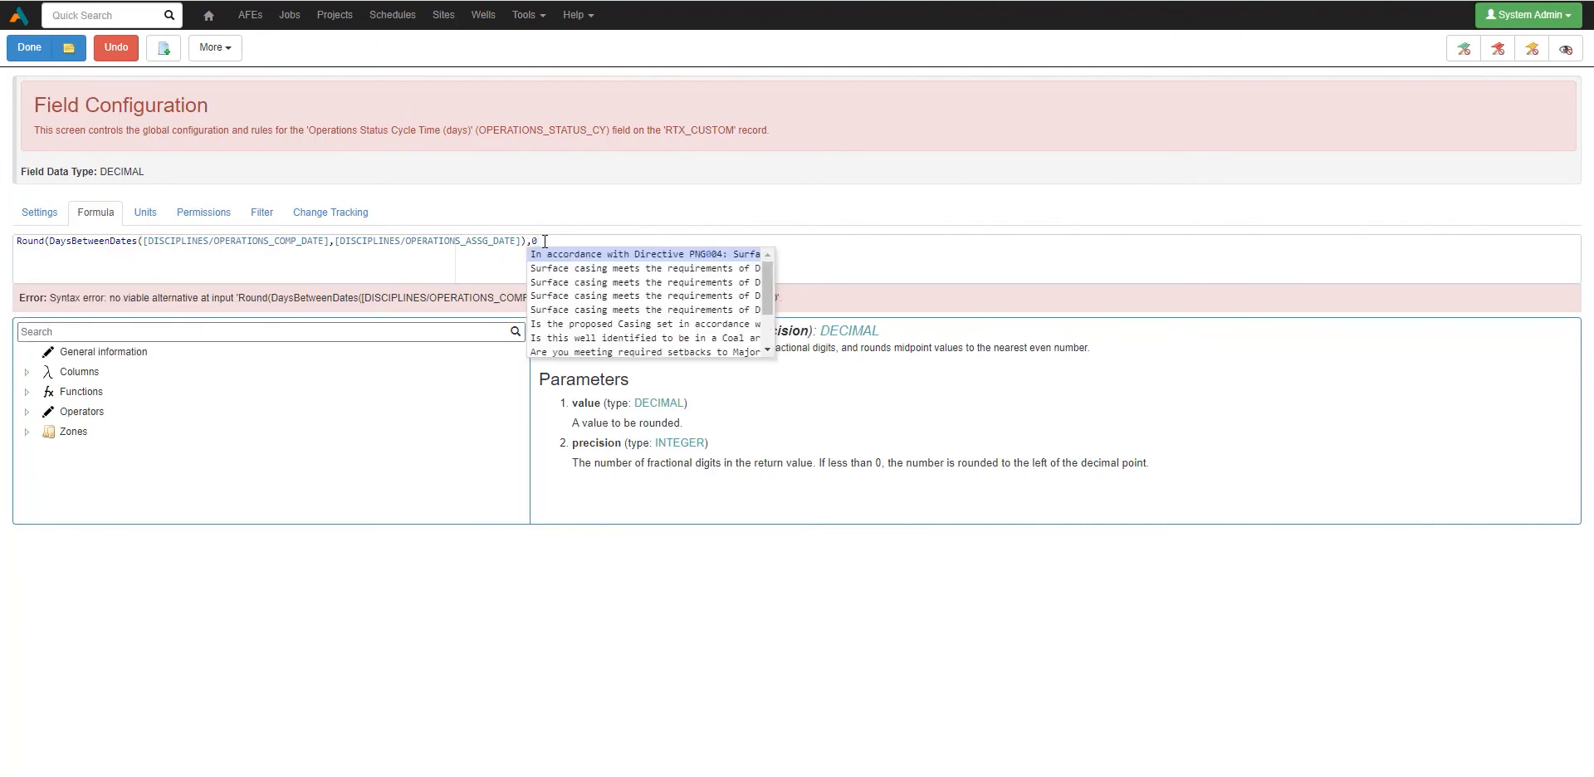
text())
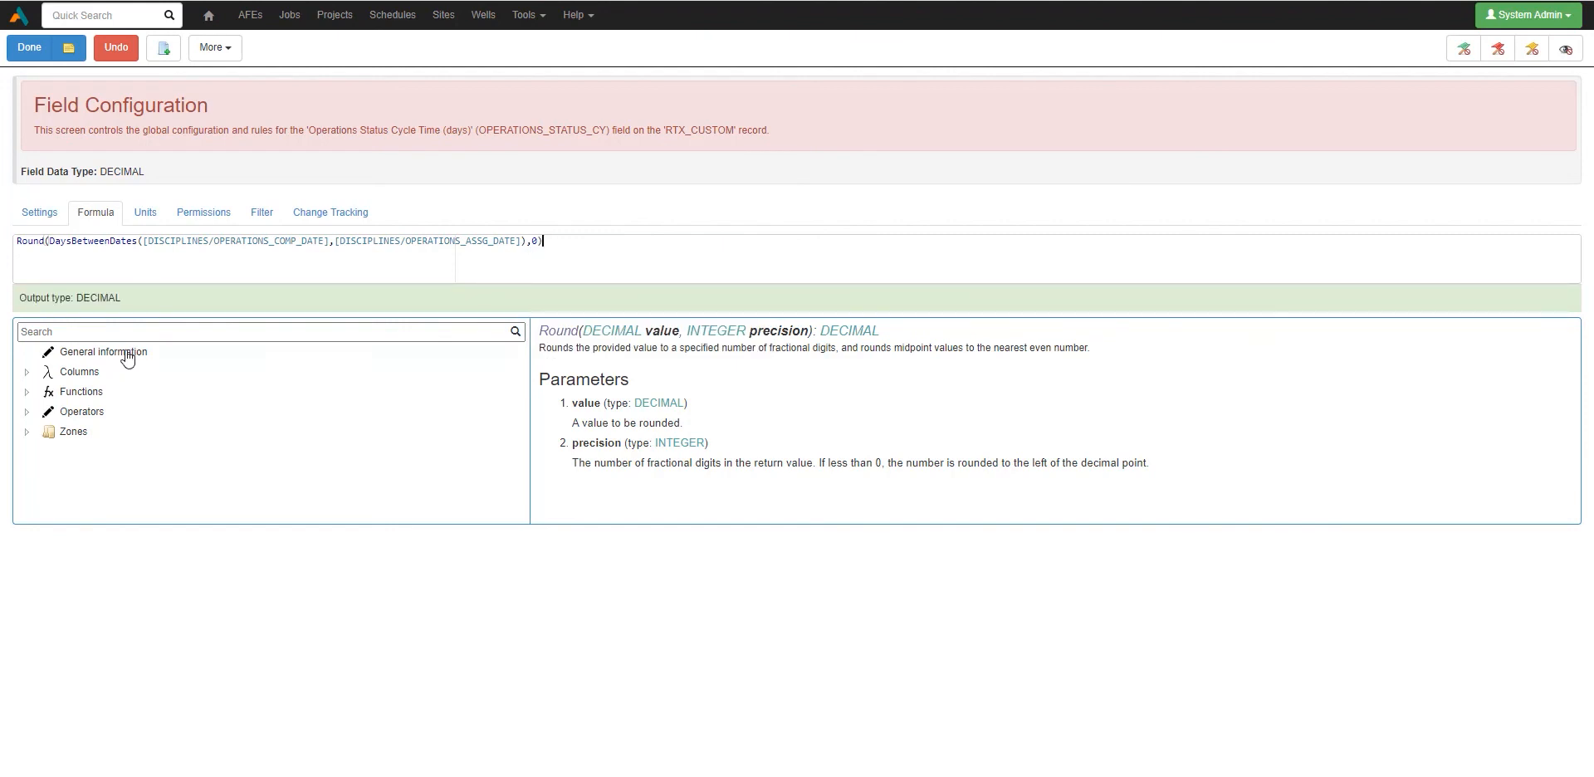
click(29, 47)
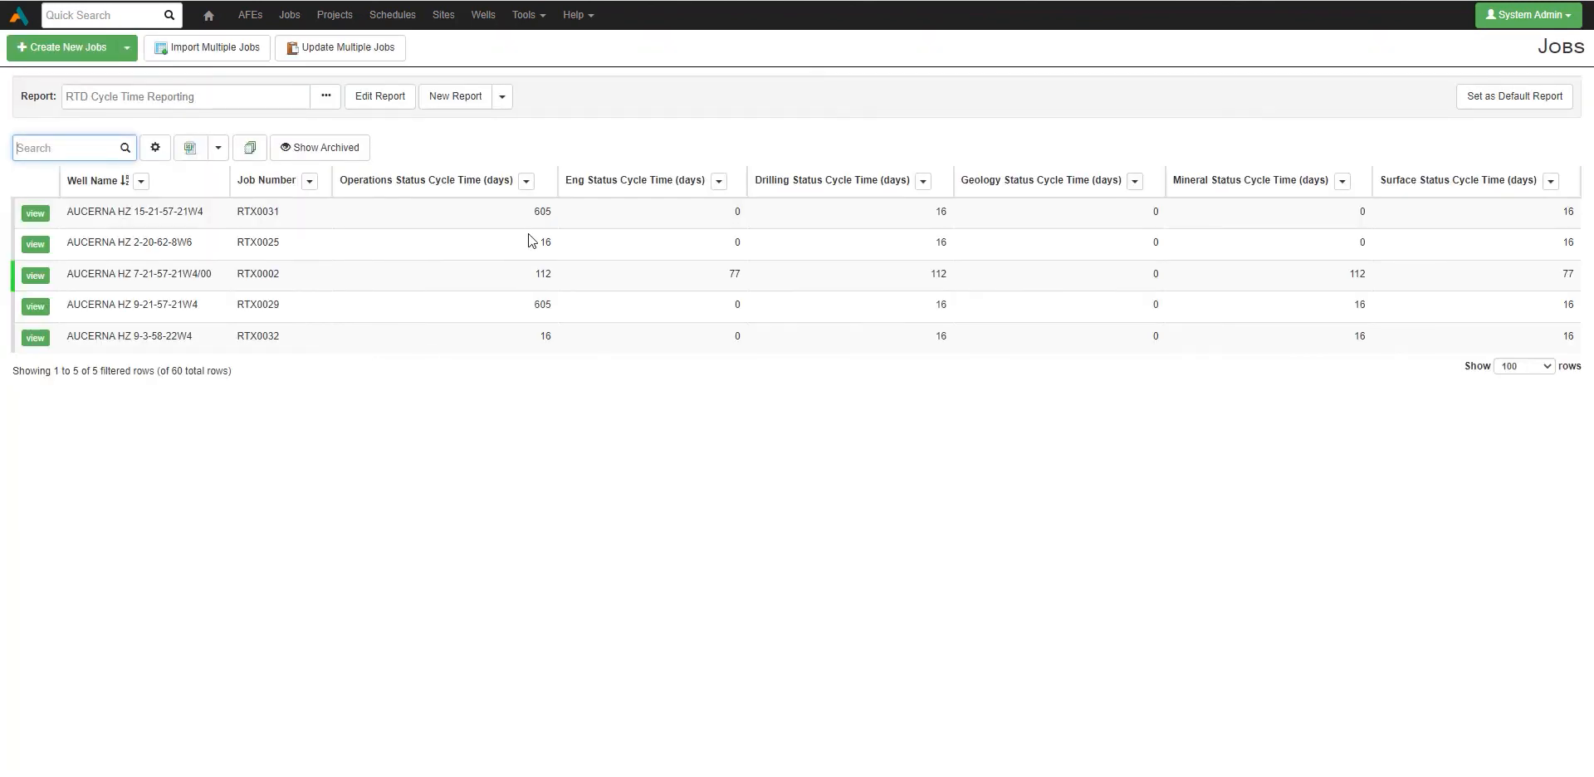
double_click(553, 218)
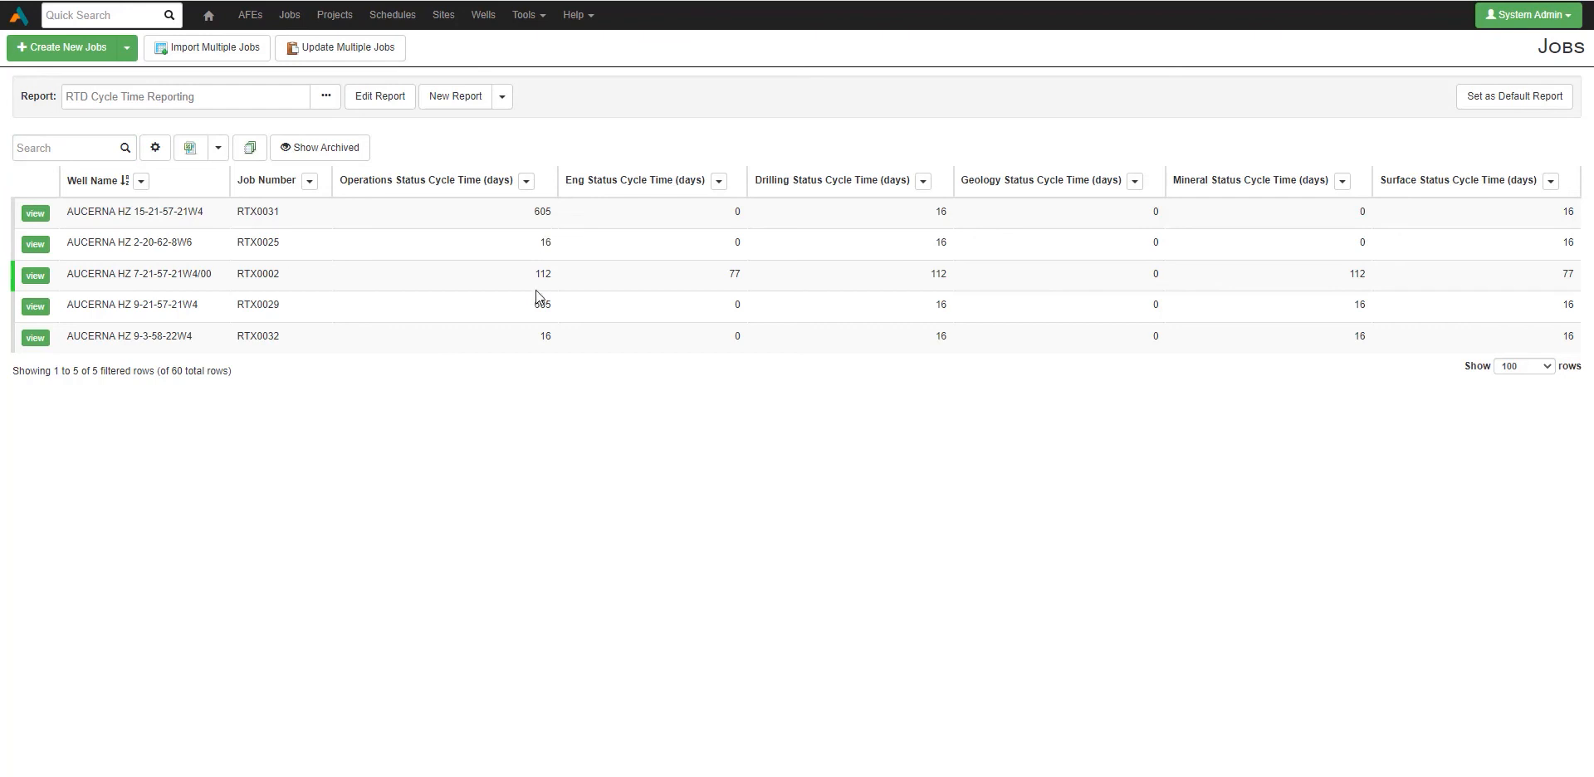